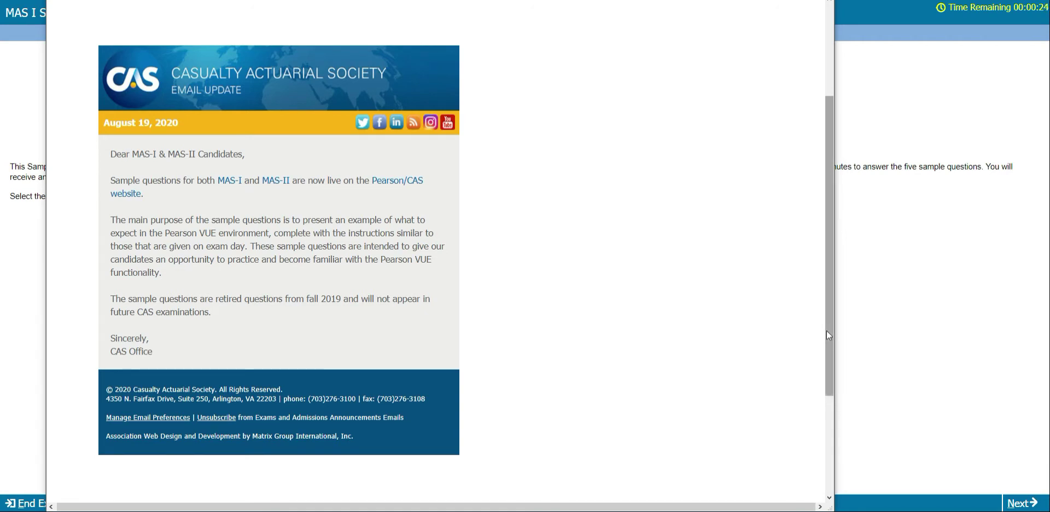
- Dismiss the email window, start the sample exam's tutorial and advance past Item Screens to the Split Screen and Using the Scrollbar page
{"action": "left_click", "coordinate": [913, 222]}
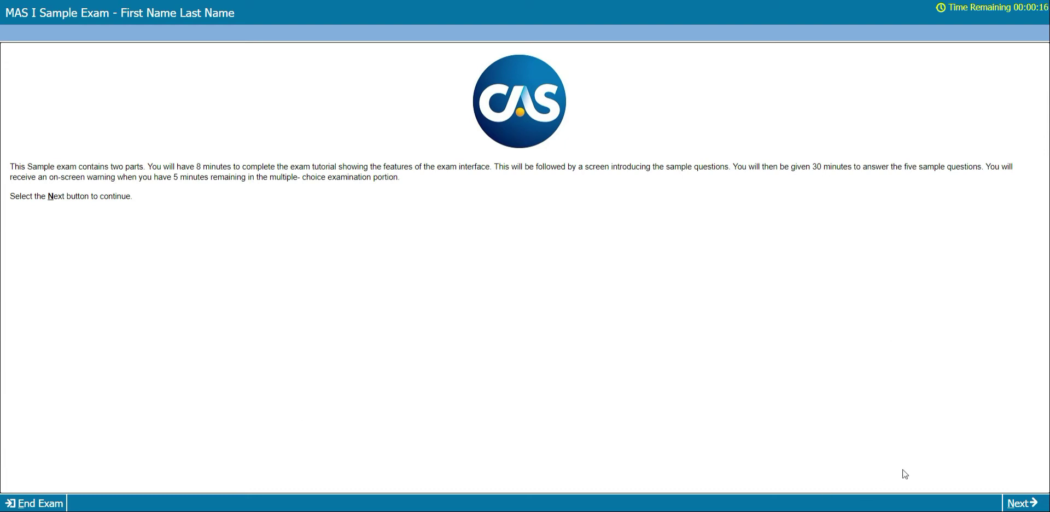
{"action": "left_click", "coordinate": [1020, 502]}
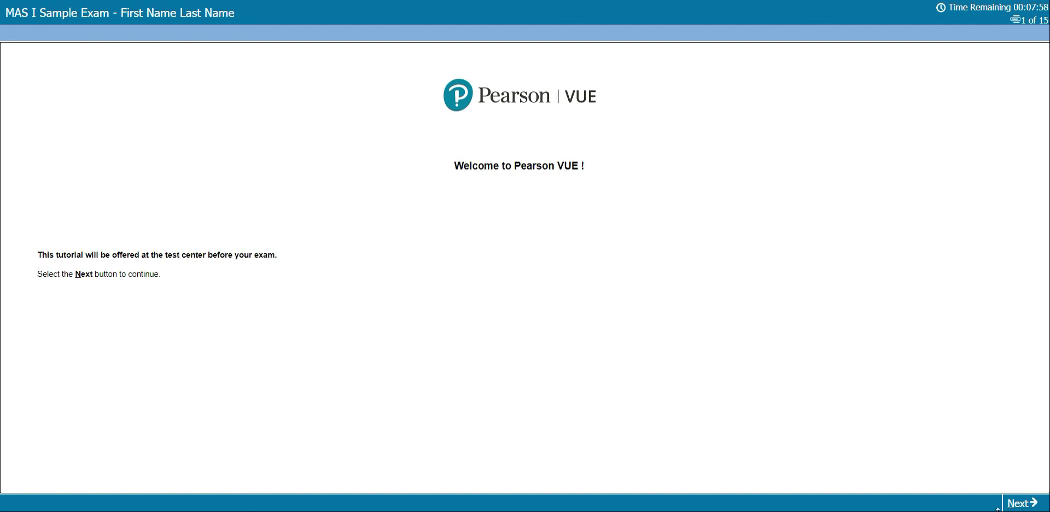
{"action": "left_click", "coordinate": [1021, 501]}
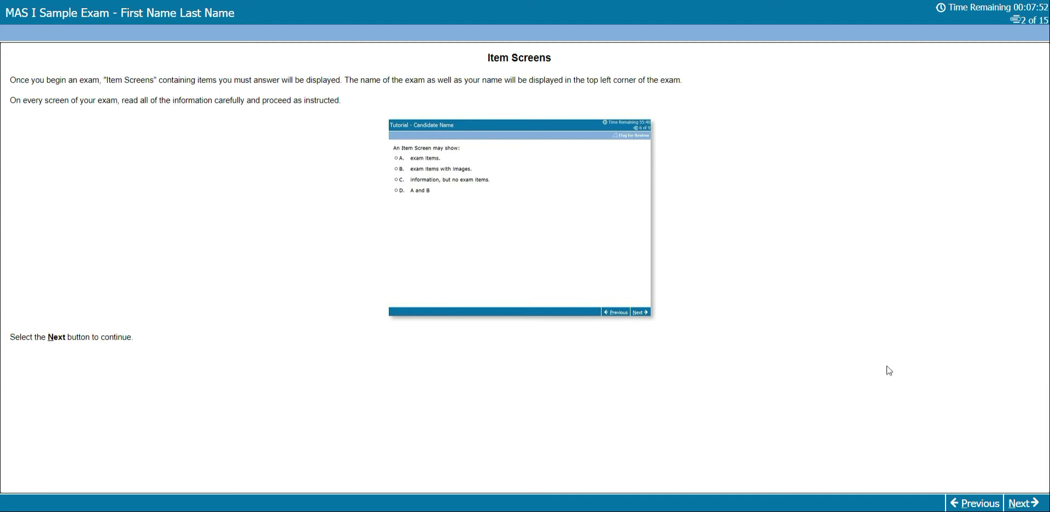
{"action": "left_click", "coordinate": [1020, 502]}
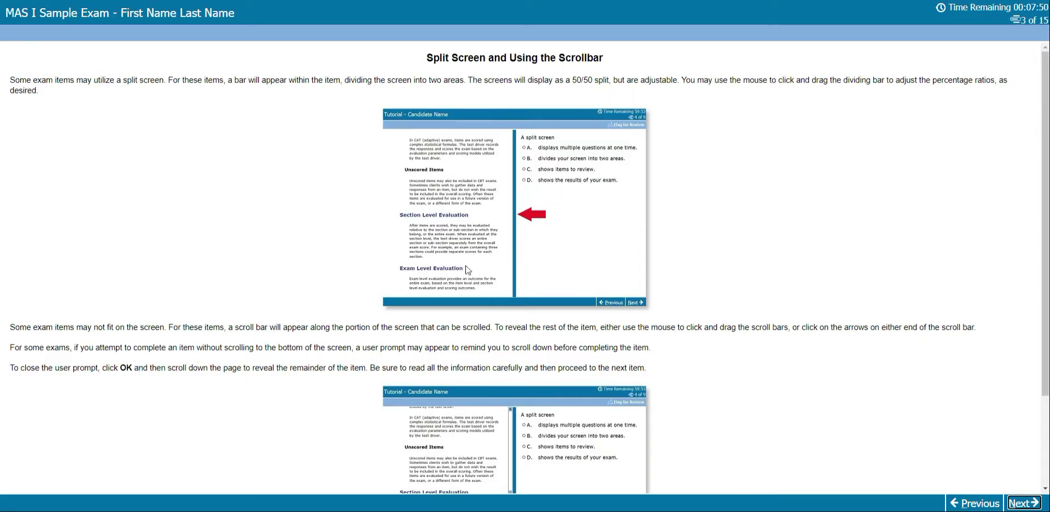
- Read the Split Screen page to its end and advance through Time Remaining and Progress Indicator to the Font Size Adjustment page
{"action": "scroll", "coordinate": [512, 329], "scroll_direction": "down", "scroll_amount": 2}
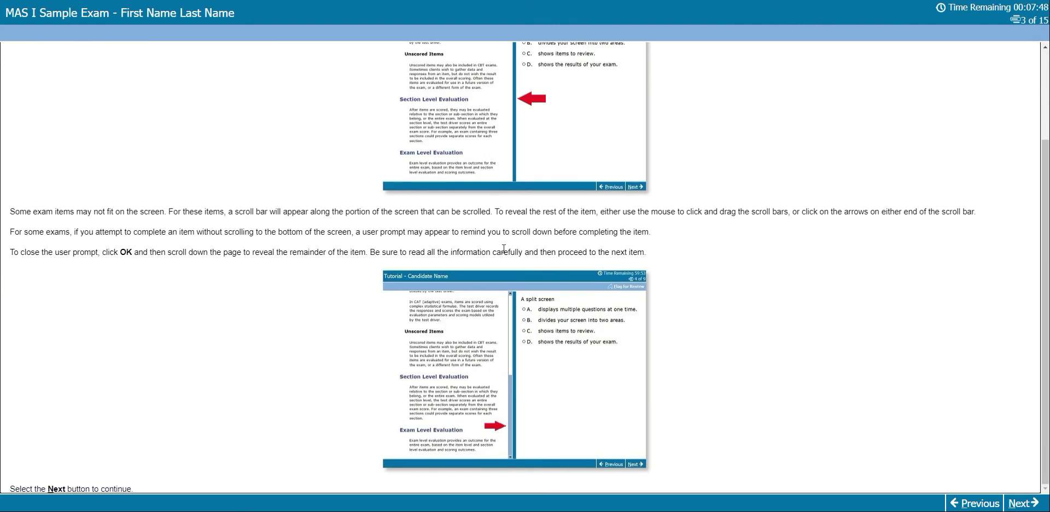
{"action": "scroll", "coordinate": [480, 234], "scroll_direction": "up", "scroll_amount": 2}
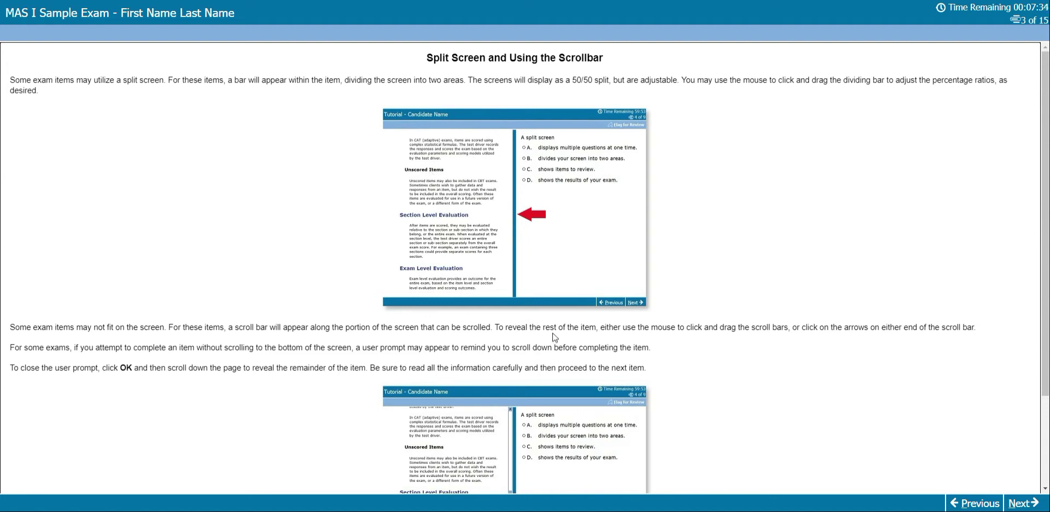
{"action": "scroll", "coordinate": [555, 335], "scroll_direction": "down", "scroll_amount": 2}
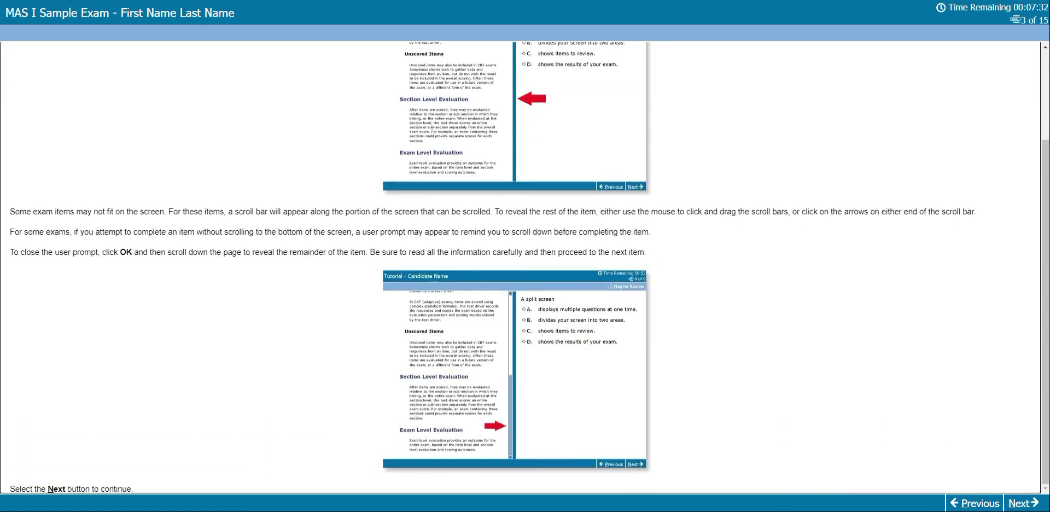
{"action": "left_click", "coordinate": [1022, 504]}
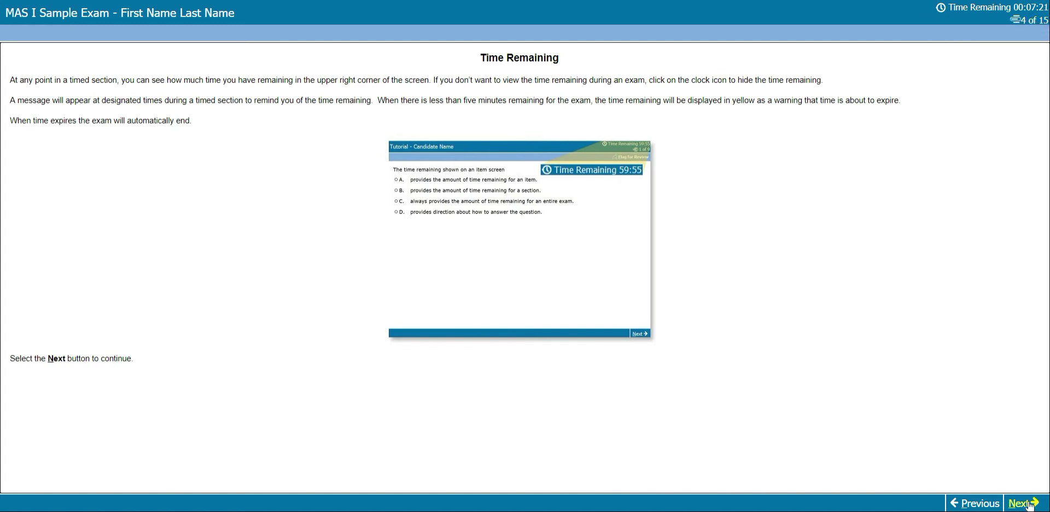
{"action": "left_click", "coordinate": [1023, 503]}
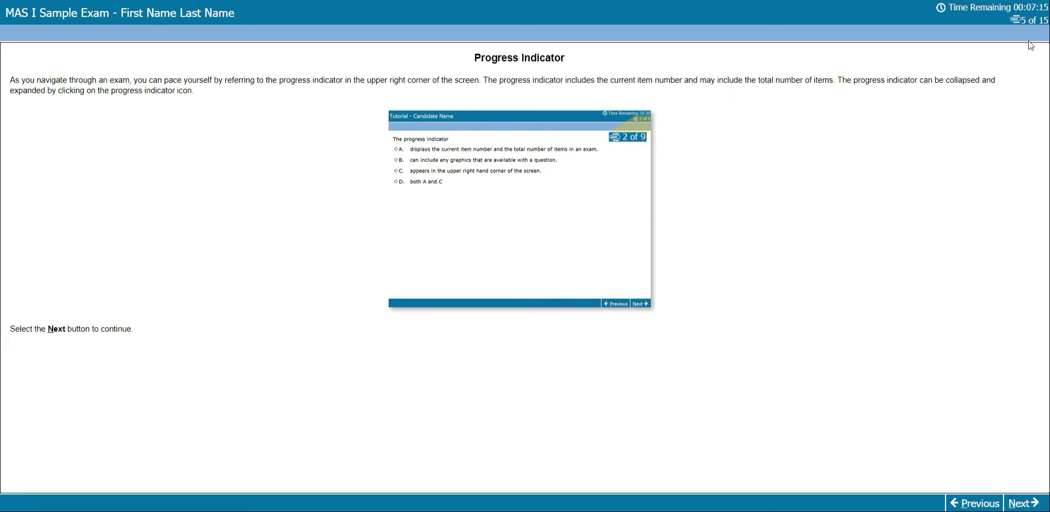
{"action": "left_click", "coordinate": [1034, 504]}
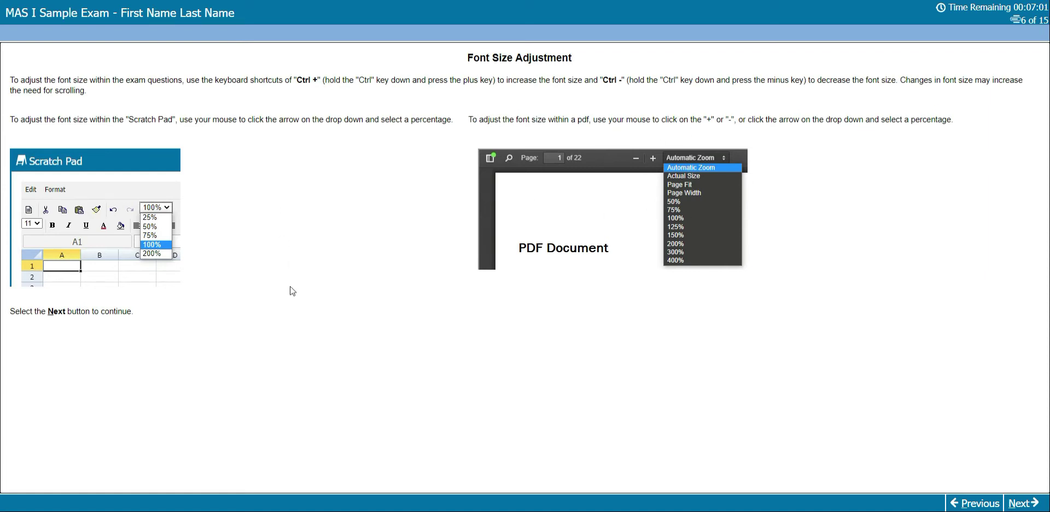
- Try enlarging and reducing the exam's font size by two levels, finishing with the text two levels larger
{"action": "key", "text": "ctrl+plus"}
{"action": "key", "text": "ctrl+plus"}
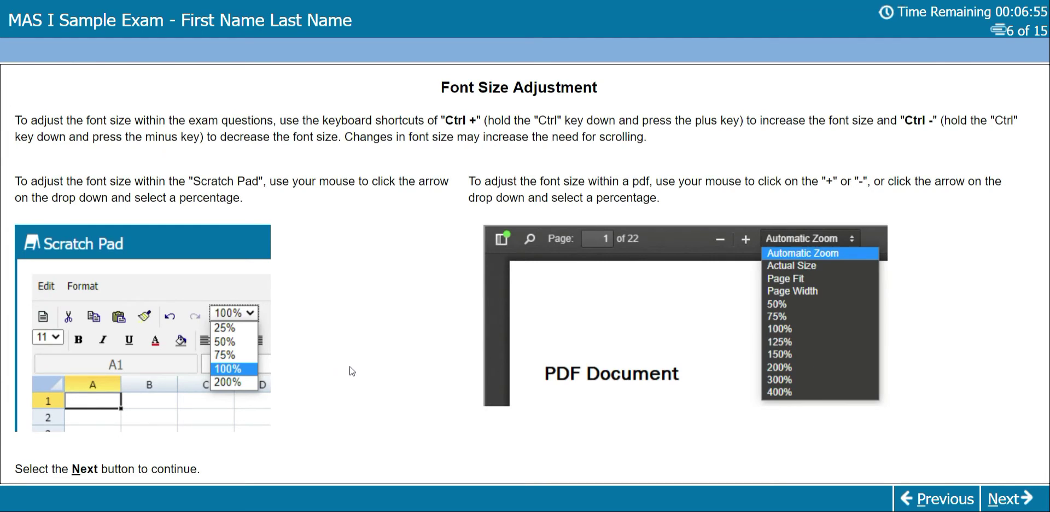
{"action": "key", "text": "ctrl+minus"}
{"action": "key", "text": "ctrl+minus"}
{"action": "key", "text": "ctrl+plus"}
{"action": "key", "text": "ctrl+plus"}
- Go through the Navigation and How to Use the Calculator pages in full and advance to How to Use the Scratch Pad
{"action": "left_click", "coordinate": [1006, 503]}
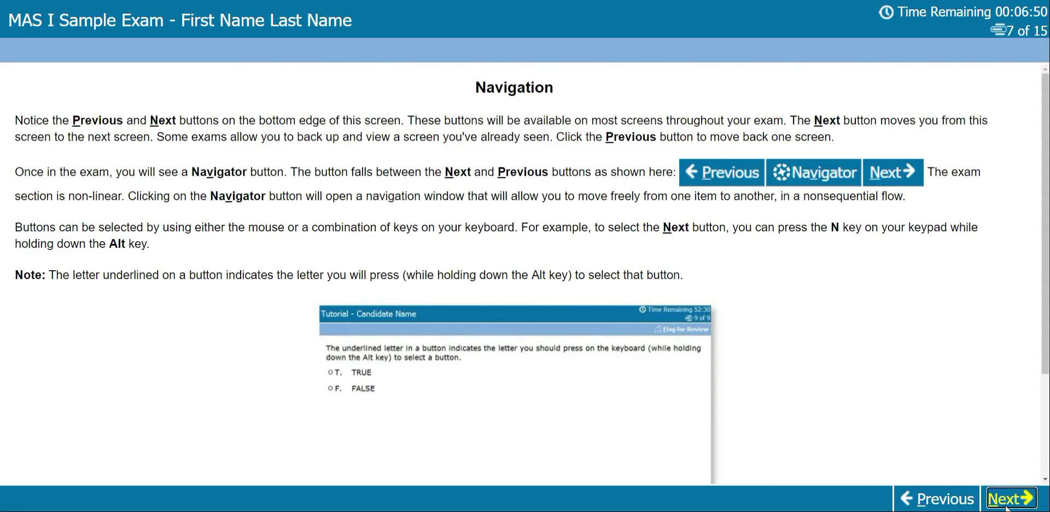
{"action": "scroll", "coordinate": [711, 276], "scroll_direction": "down", "scroll_amount": 3}
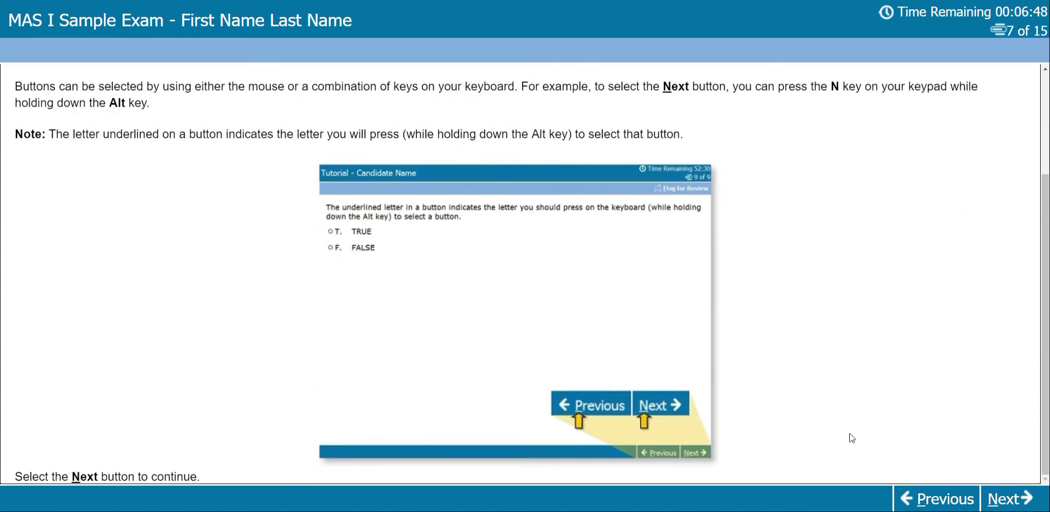
{"action": "left_click", "coordinate": [1009, 504]}
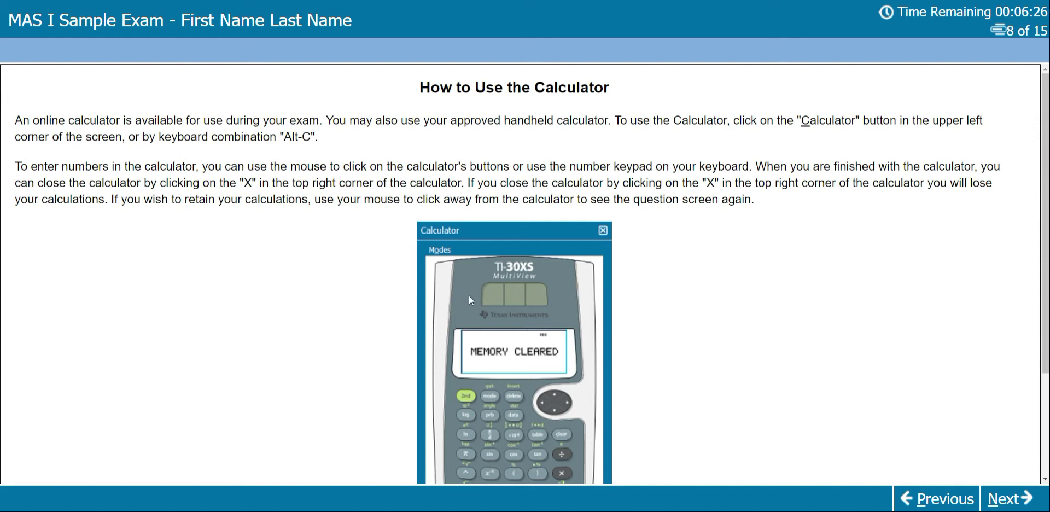
{"action": "scroll", "coordinate": [468, 296], "scroll_direction": "down", "scroll_amount": 3}
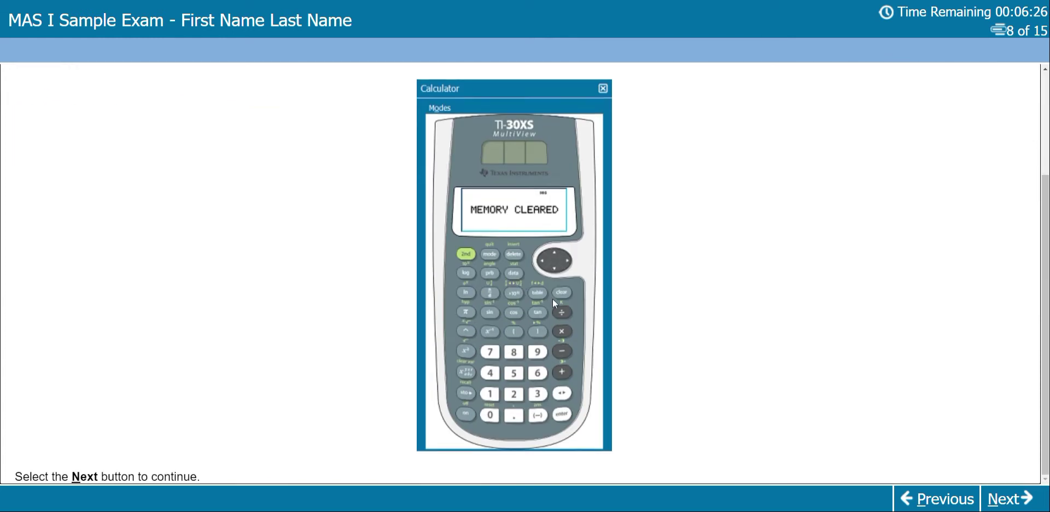
{"action": "left_click", "coordinate": [1016, 506]}
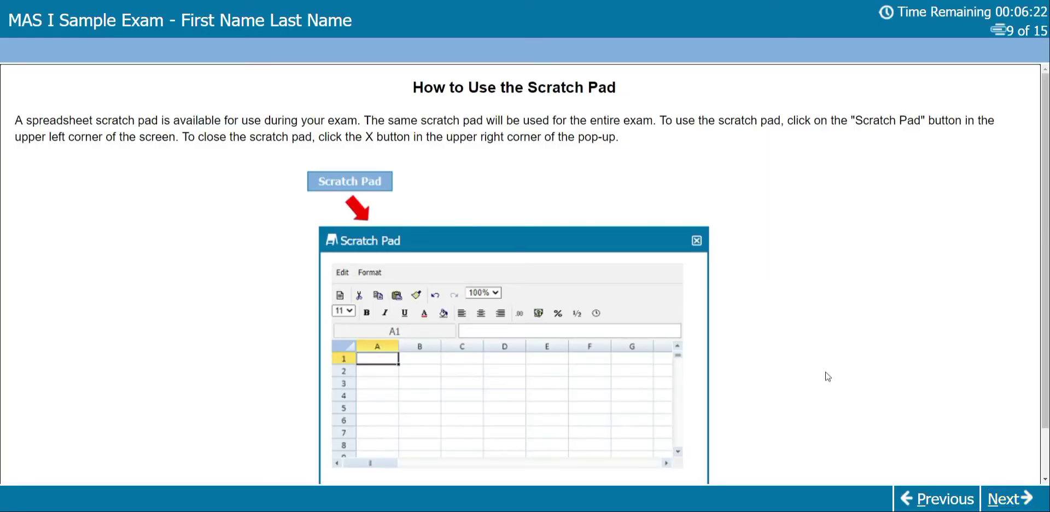
- Review the whole How to Use the Scratch Pad page and advance to How to Use the Tables PDF
{"action": "scroll", "coordinate": [827, 376], "scroll_direction": "down", "scroll_amount": 1}
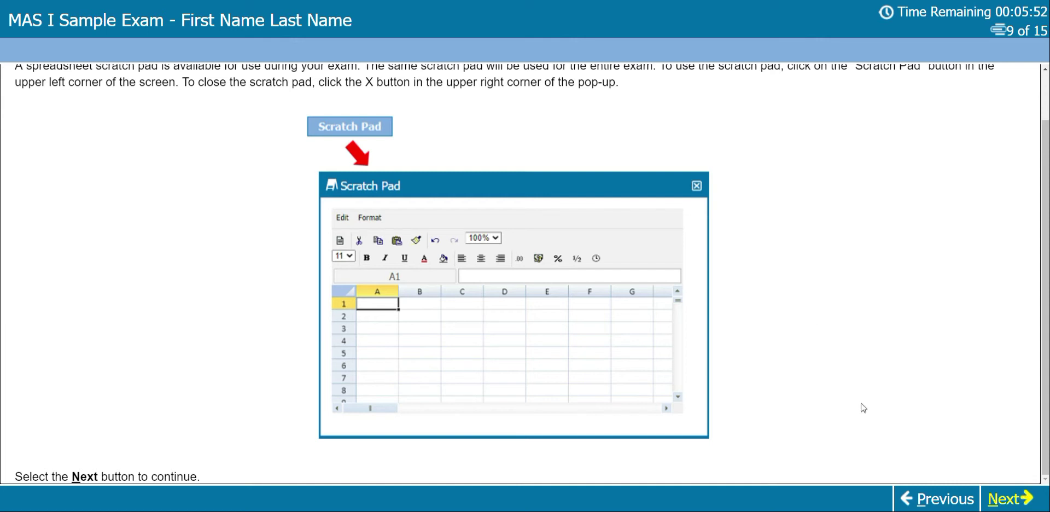
{"action": "scroll", "coordinate": [831, 383], "scroll_direction": "up", "scroll_amount": 1}
{"action": "scroll", "coordinate": [698, 332], "scroll_direction": "down", "scroll_amount": 1}
{"action": "left_click", "coordinate": [1014, 501]}
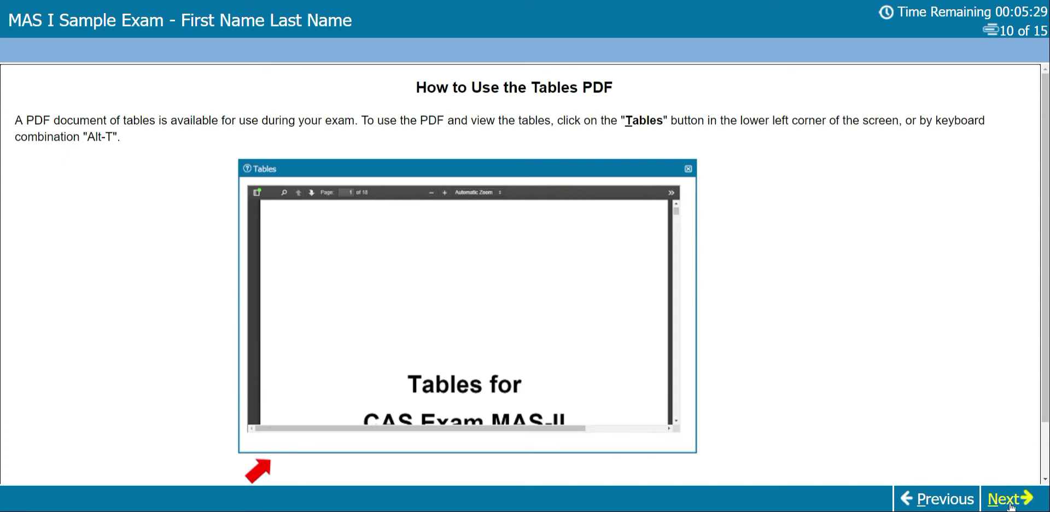
- View the entire Tables PDF page and advance through Highlight and Strikethrough to the Flag for Review page
{"action": "left_click", "coordinate": [1009, 499]}
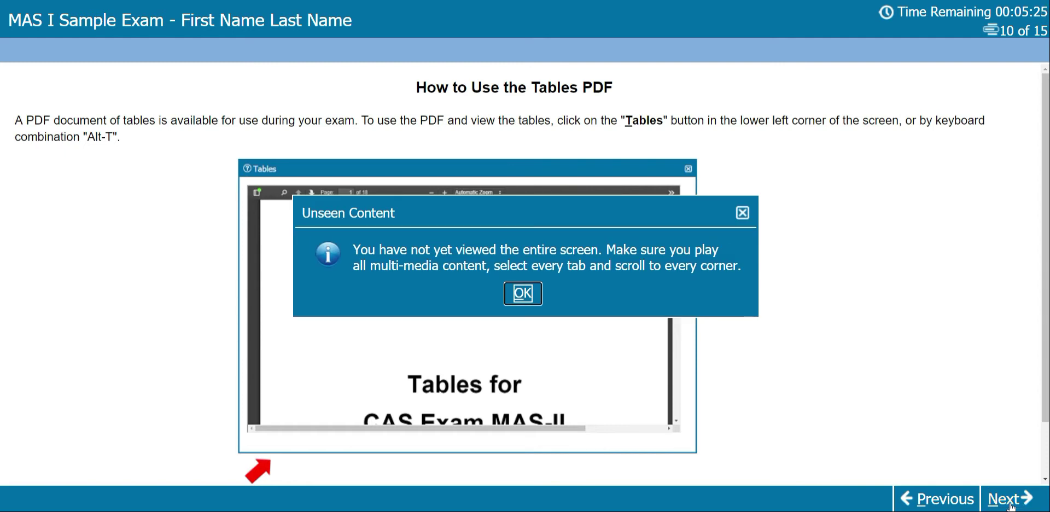
{"action": "left_click", "coordinate": [523, 294]}
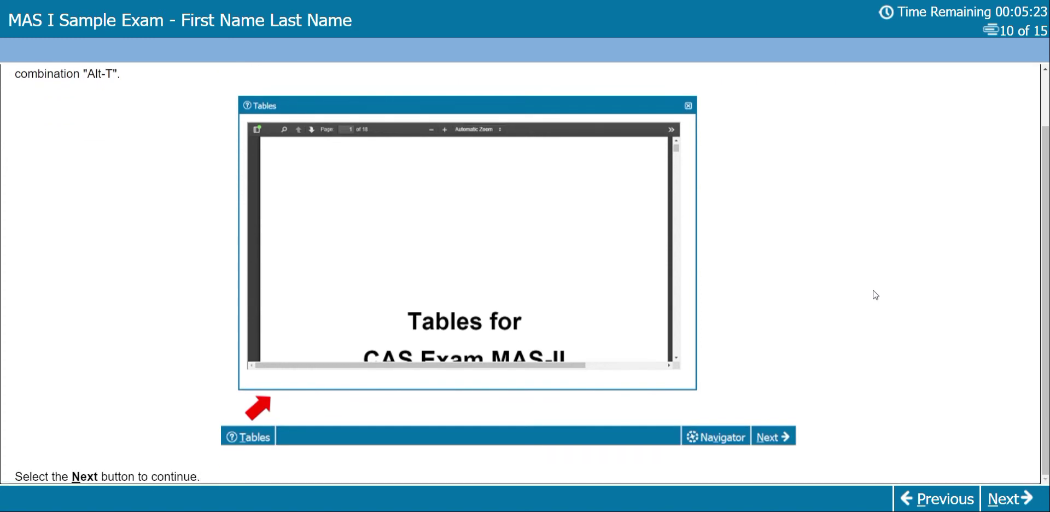
{"action": "left_click", "coordinate": [1009, 499]}
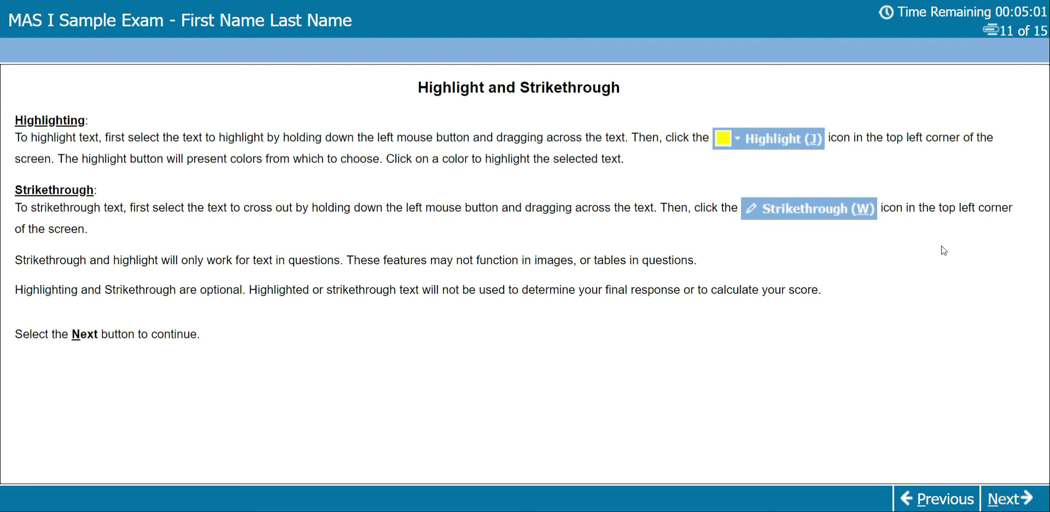
{"action": "left_click", "coordinate": [1010, 499]}
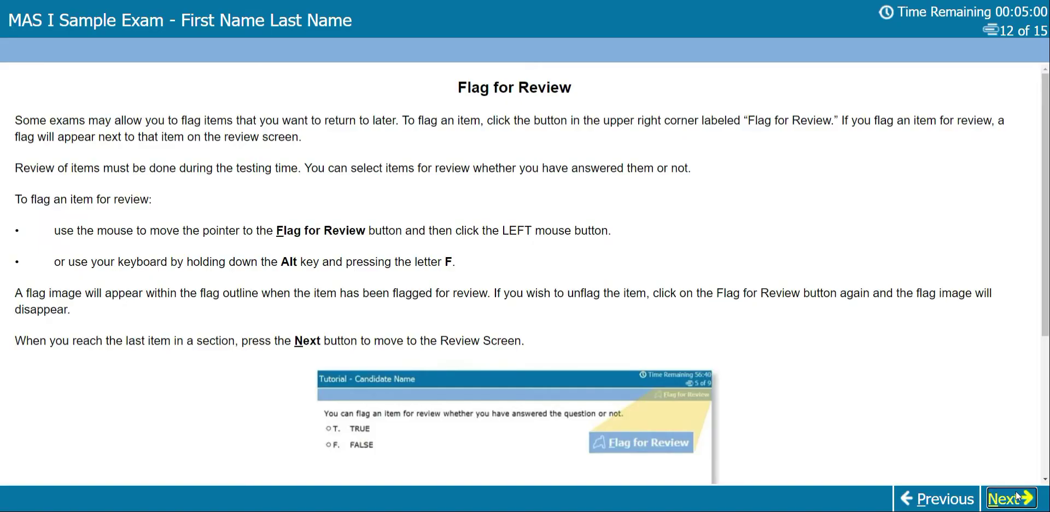
- Read the Flag for Review page through to its end and advance to Using the Review Screen
{"action": "scroll", "coordinate": [891, 381], "scroll_direction": "down", "scroll_amount": 3}
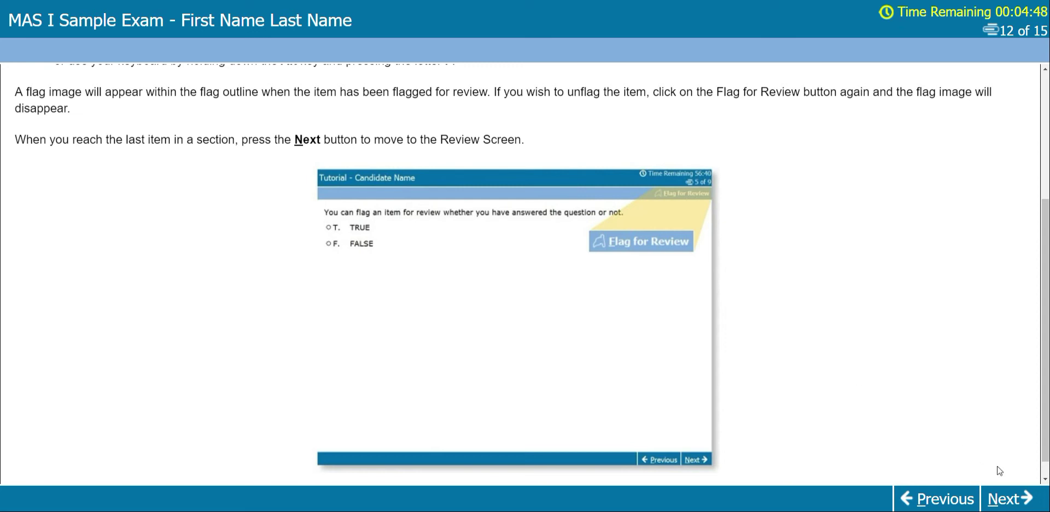
{"action": "left_click", "coordinate": [1002, 499]}
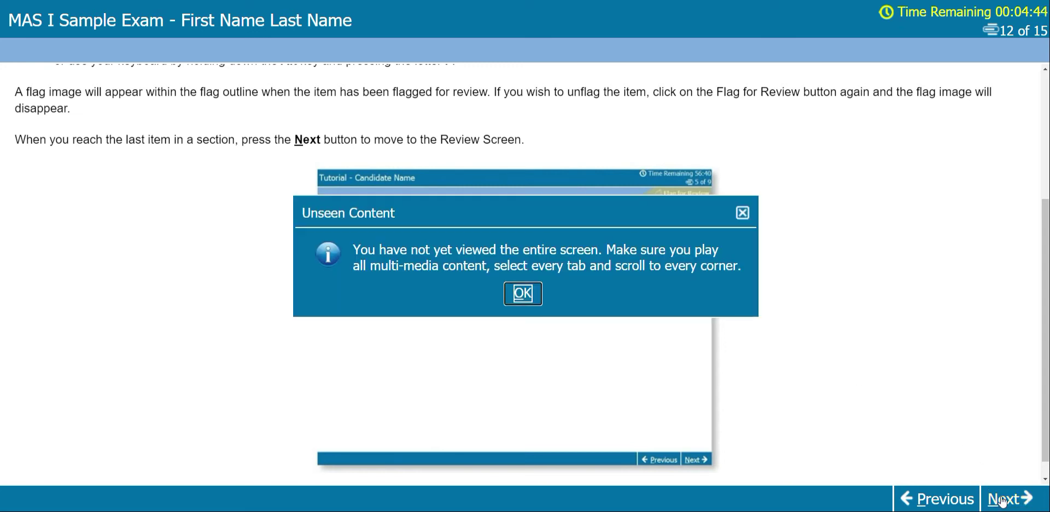
{"action": "left_click", "coordinate": [530, 288]}
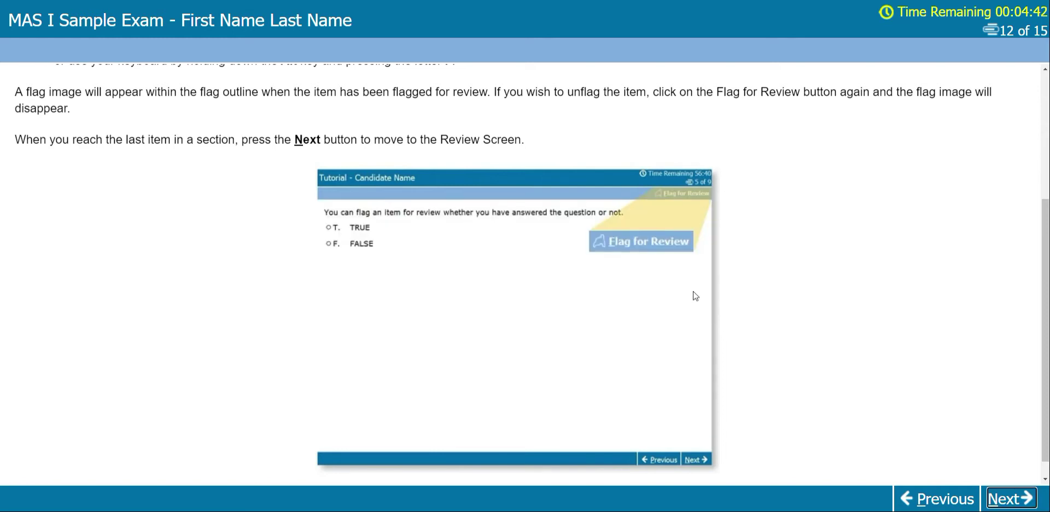
{"action": "scroll", "coordinate": [860, 286], "scroll_direction": "up", "scroll_amount": 2}
{"action": "scroll", "coordinate": [861, 286], "scroll_direction": "down", "scroll_amount": 3}
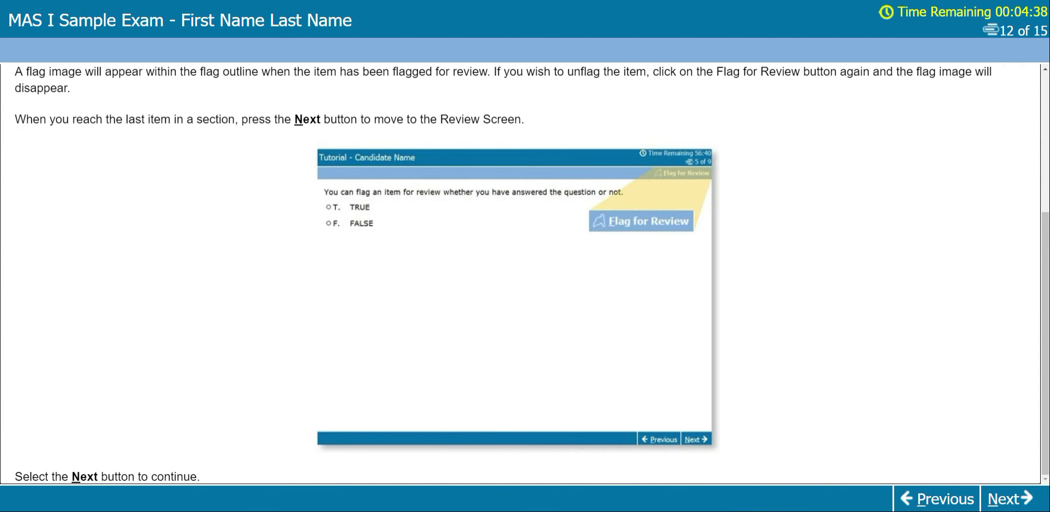
{"action": "left_click", "coordinate": [1018, 502]}
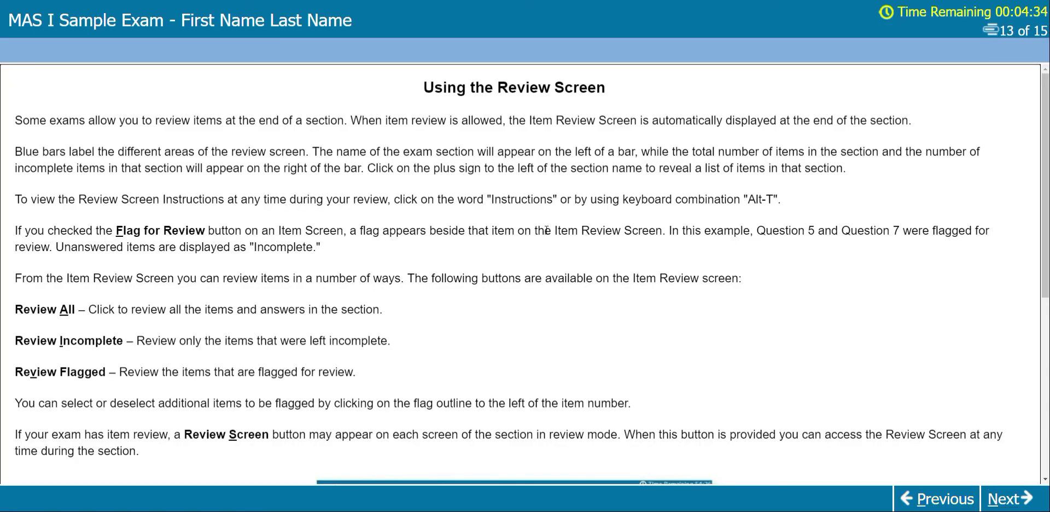
- Examine the review options and example on the Using the Review Screen page, and advance to the Ending Review page
{"action": "scroll", "coordinate": [545, 234], "scroll_direction": "down", "scroll_amount": 3}
{"action": "scroll", "coordinate": [545, 234], "scroll_direction": "down", "scroll_amount": 2}
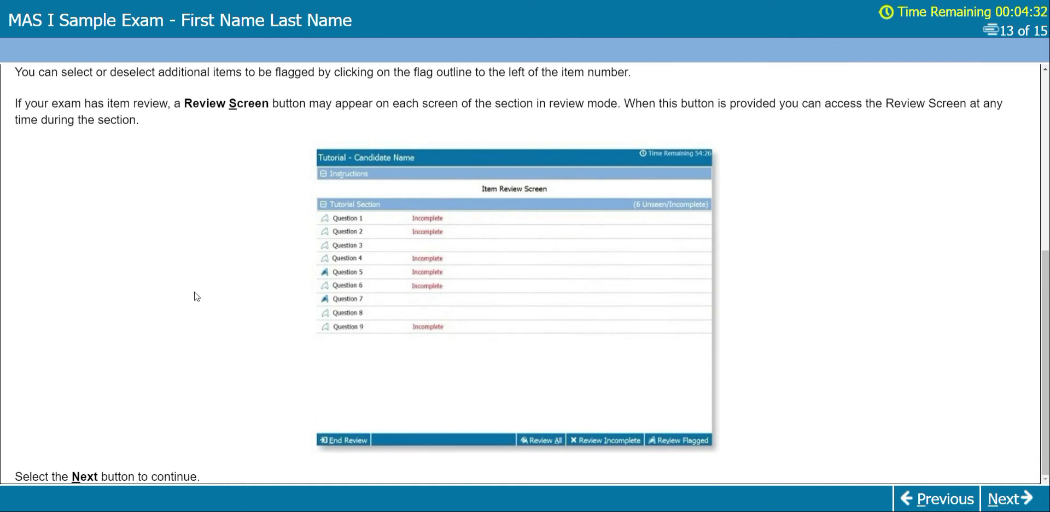
{"action": "scroll", "coordinate": [195, 296], "scroll_direction": "up", "scroll_amount": 5}
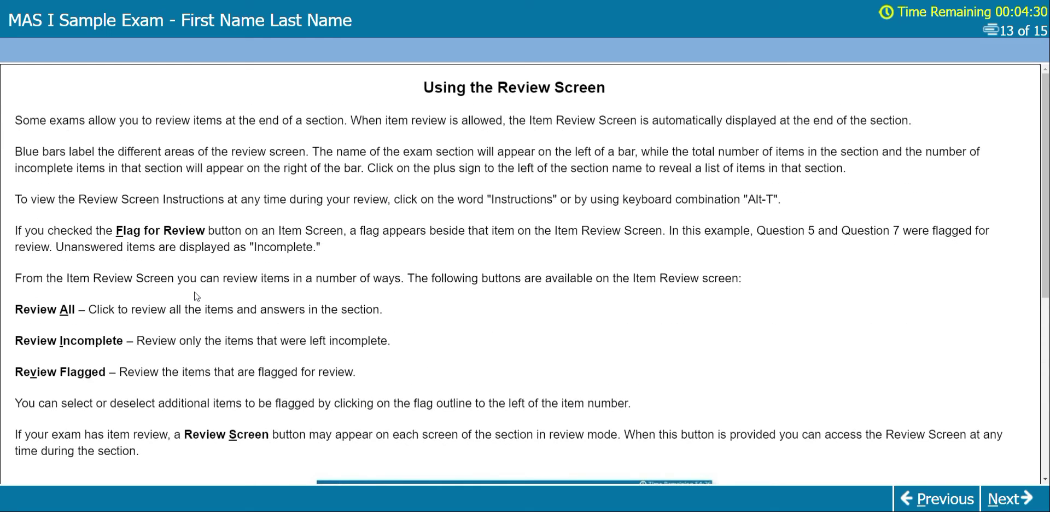
{"action": "scroll", "coordinate": [196, 296], "scroll_direction": "down", "scroll_amount": 5}
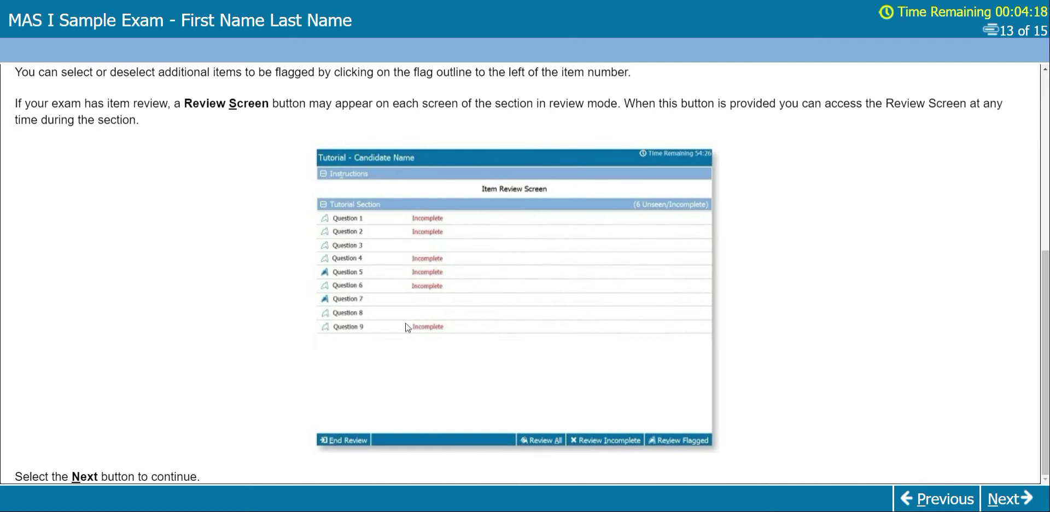
{"action": "left_click", "coordinate": [1004, 498]}
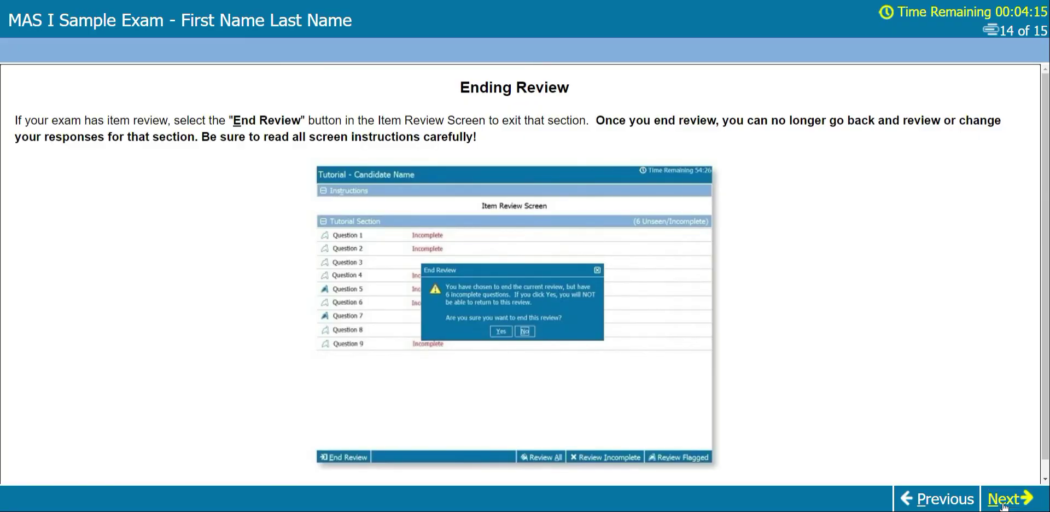
- View the rest of the Ending Review page, advance to Ending the Exam and read it to the end
{"action": "left_click", "coordinate": [1004, 506]}
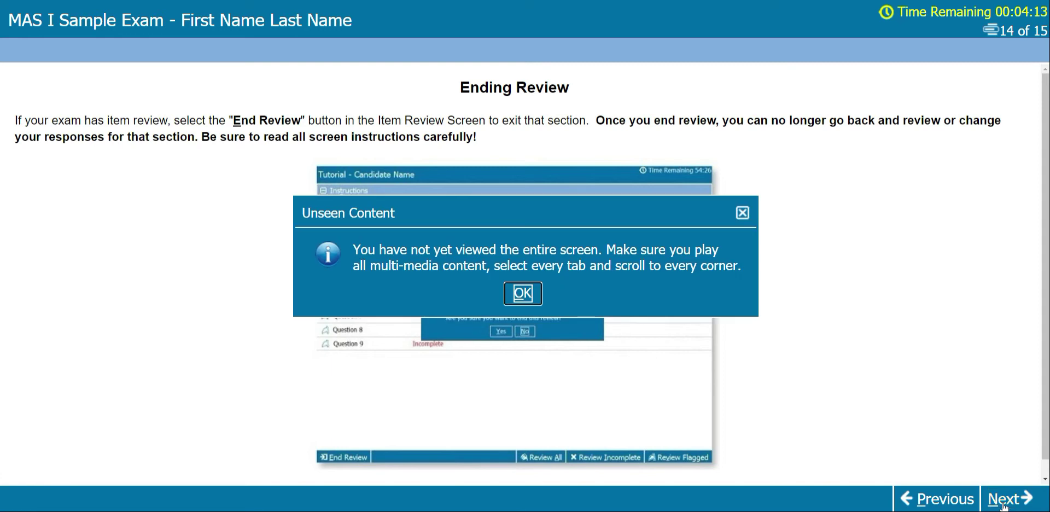
{"action": "left_click", "coordinate": [524, 293]}
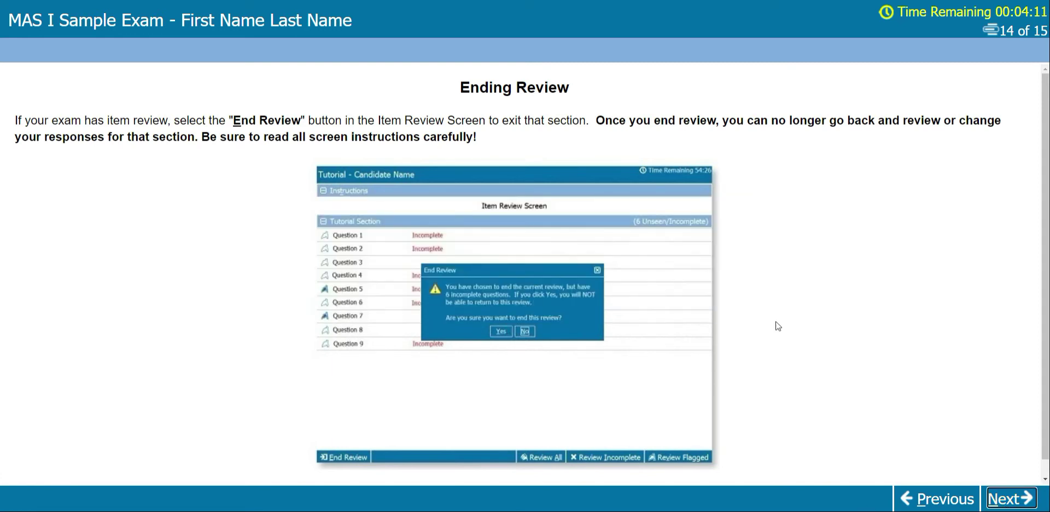
{"action": "scroll", "coordinate": [779, 326], "scroll_direction": "down", "scroll_amount": 1}
{"action": "left_click", "coordinate": [1007, 500]}
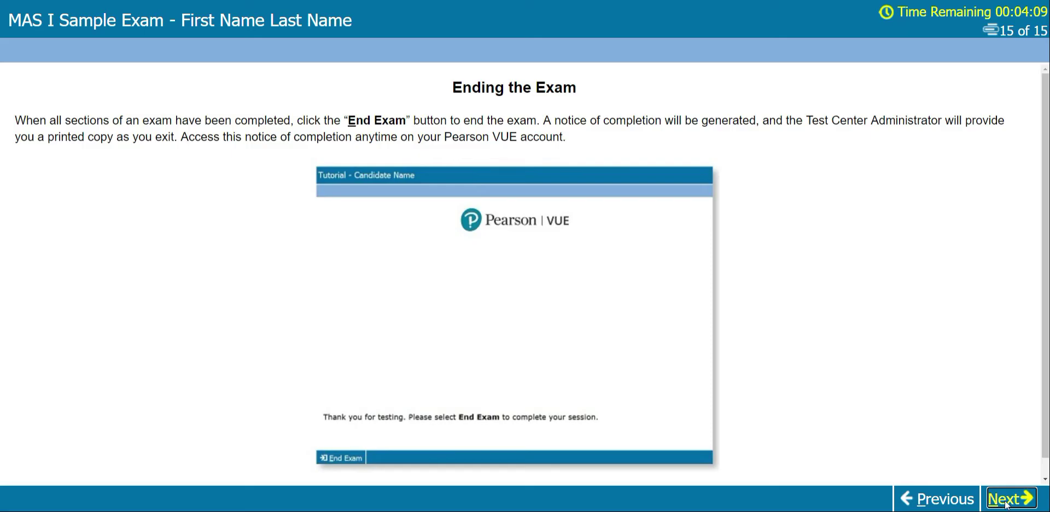
{"action": "scroll", "coordinate": [797, 264], "scroll_direction": "down", "scroll_amount": 1}
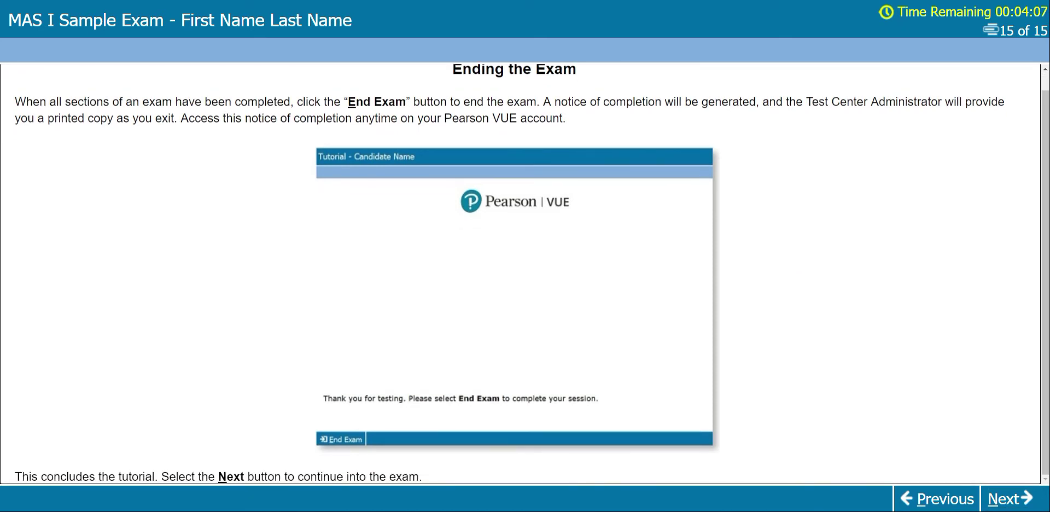
- Leave the tutorial for the demonstration exam introduction and confirm being ready to begin the exam
{"action": "left_click", "coordinate": [1006, 502]}
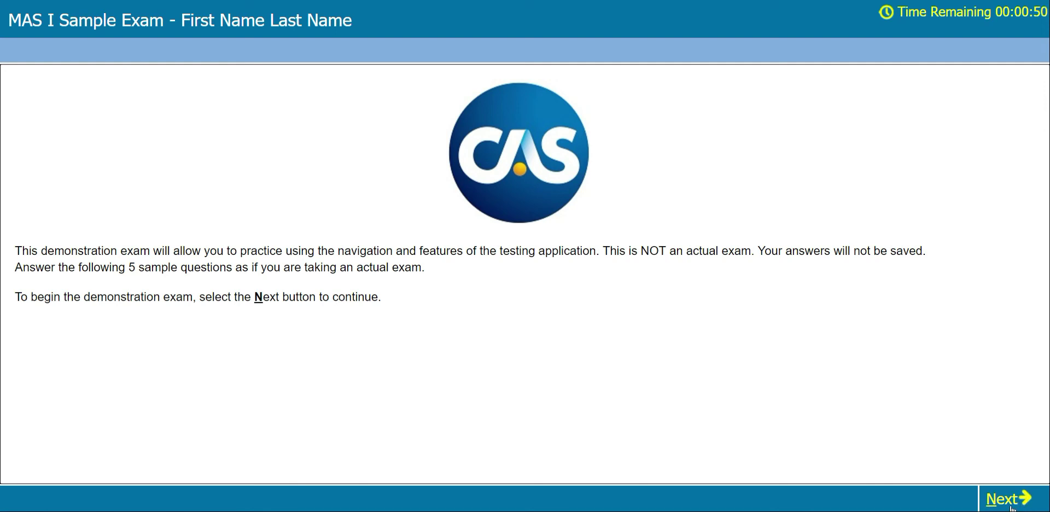
{"action": "left_click", "coordinate": [1009, 504]}
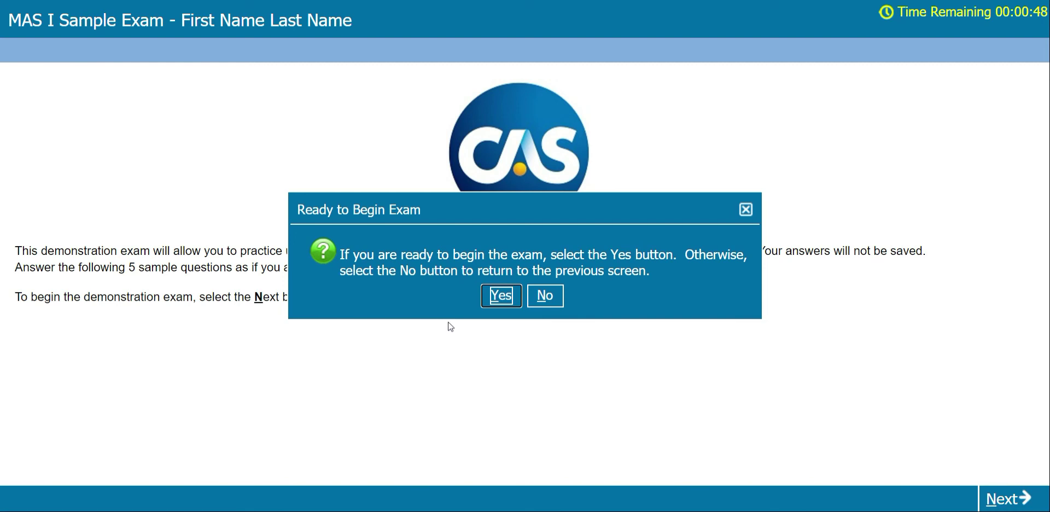
{"action": "left_click", "coordinate": [495, 297]}
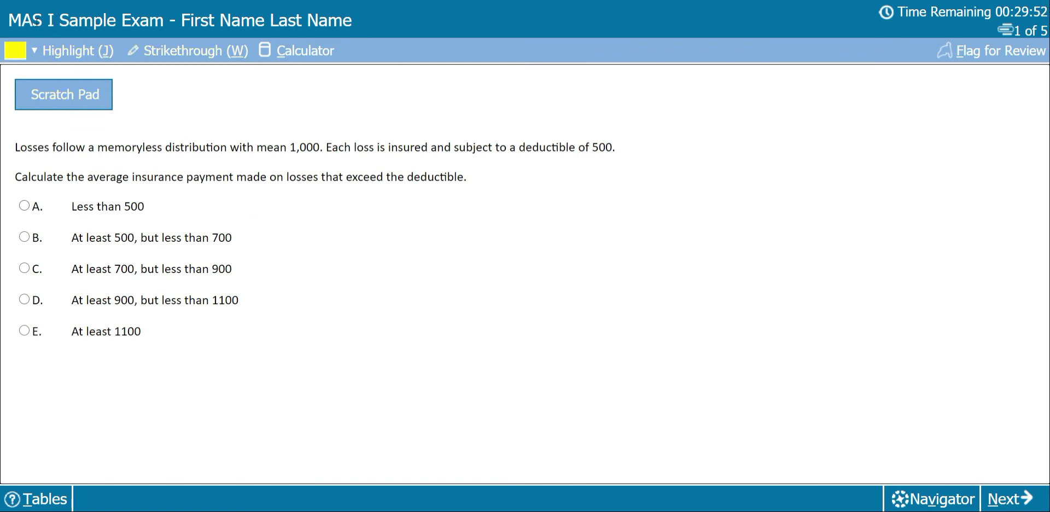
- Highlight the word "memoryless" in yellow in the first question's text
{"action": "left_click", "coordinate": [33, 51]}
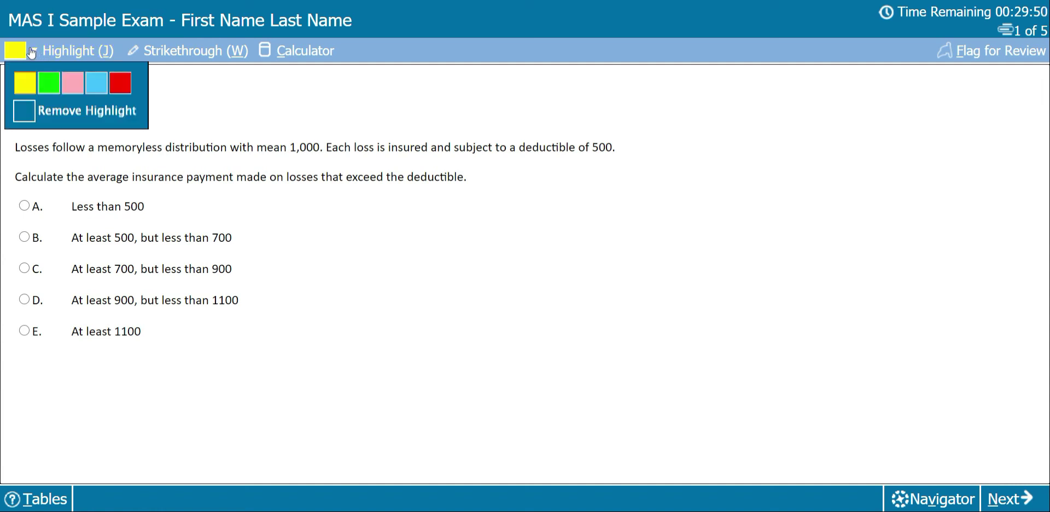
{"action": "left_click", "coordinate": [75, 152]}
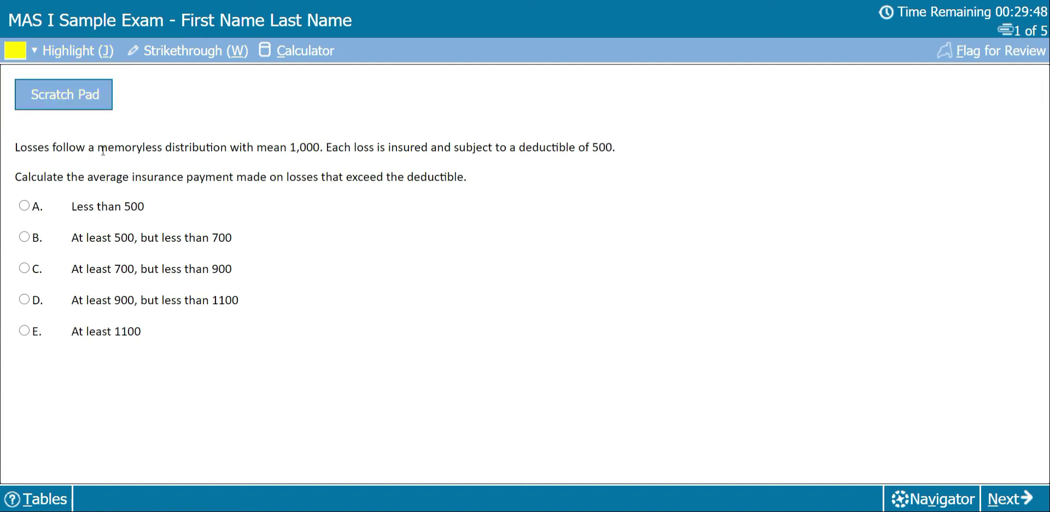
{"action": "left_click_drag", "start_coordinate": [98, 148], "coordinate": [164, 148]}
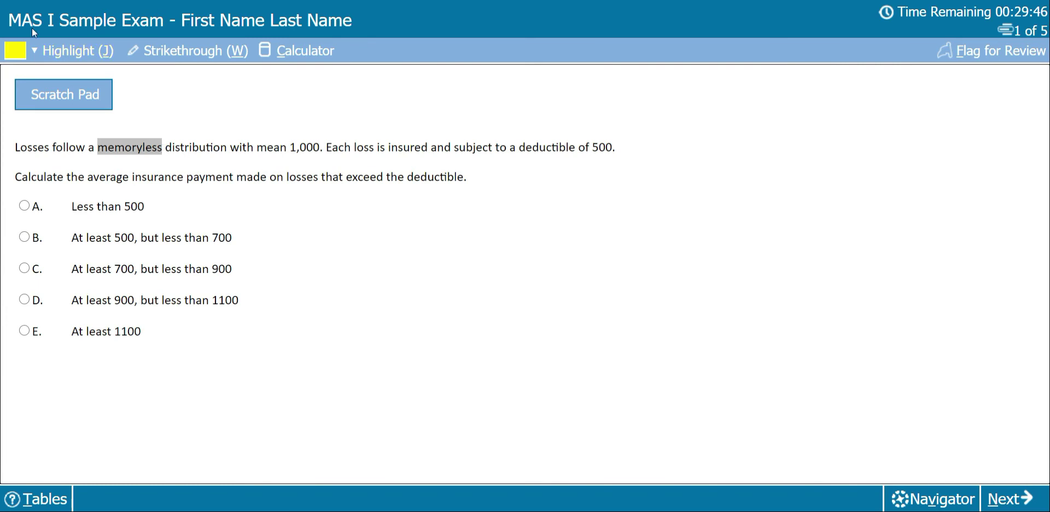
{"action": "left_click", "coordinate": [16, 52]}
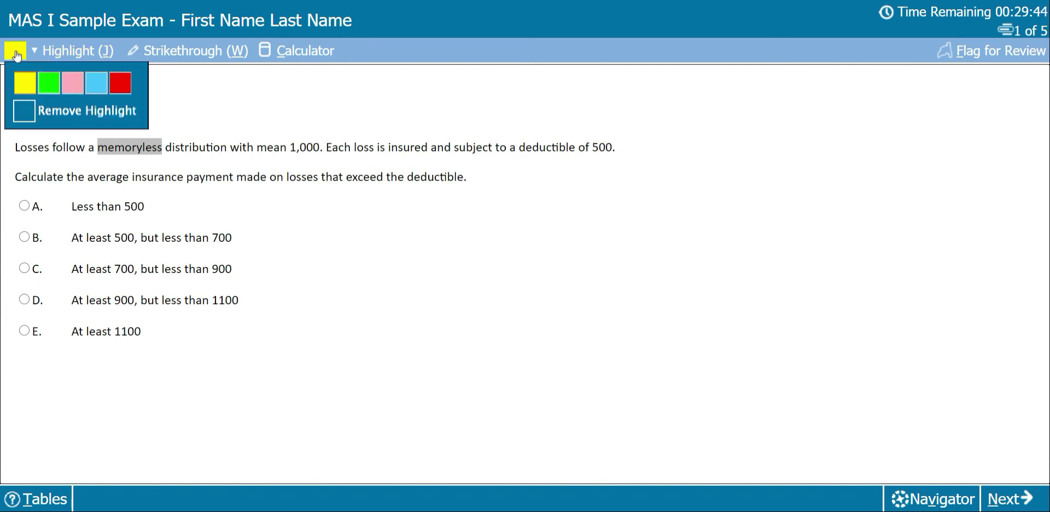
{"action": "left_click", "coordinate": [31, 91]}
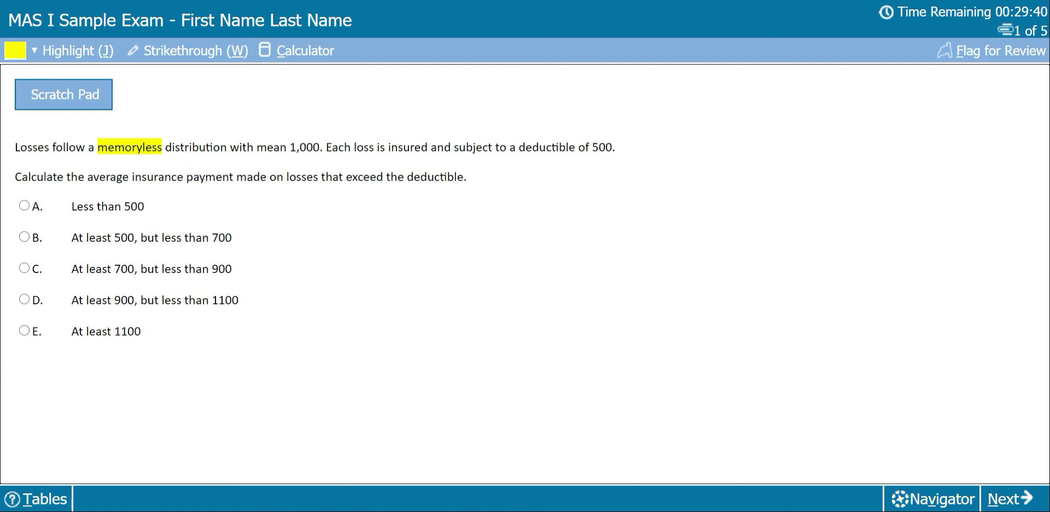
- Advance to question 2 and return to question 1
{"action": "left_click", "coordinate": [1006, 497]}
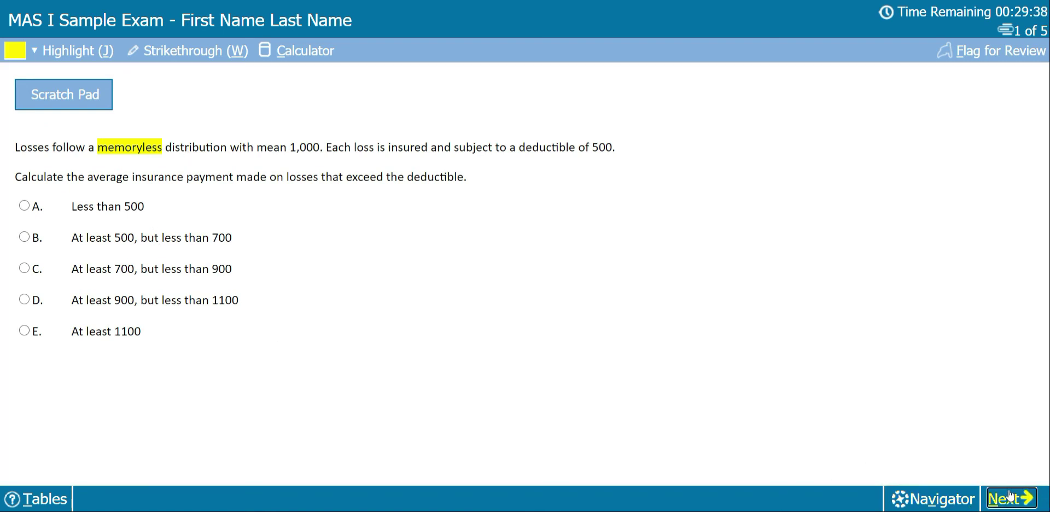
{"action": "left_click", "coordinate": [844, 499]}
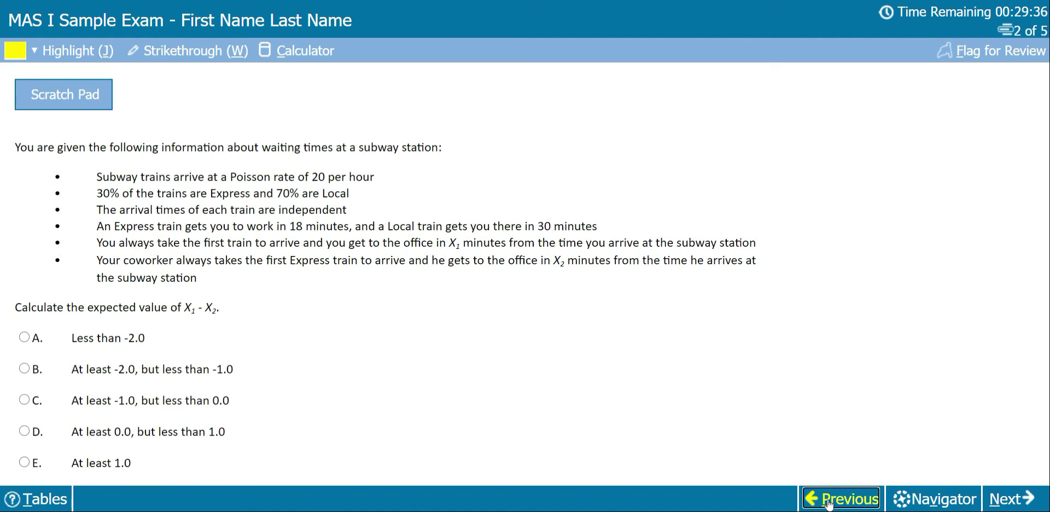
{"action": "left_click", "coordinate": [384, 281]}
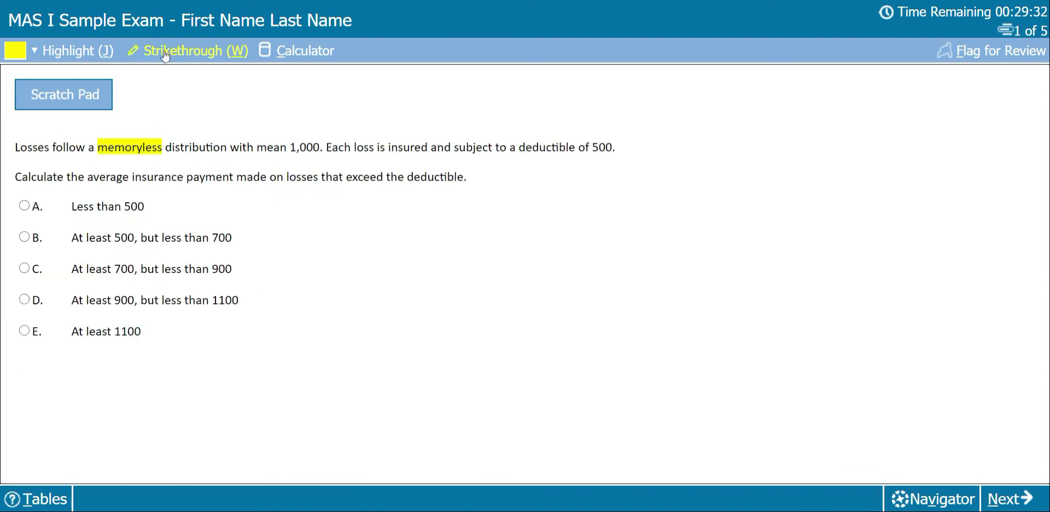
- Strike through the "1,00" part of the mean value 1,000 in question 1
{"action": "left_click_drag", "start_coordinate": [291, 147], "coordinate": [312, 147]}
{"action": "left_click", "coordinate": [167, 52]}
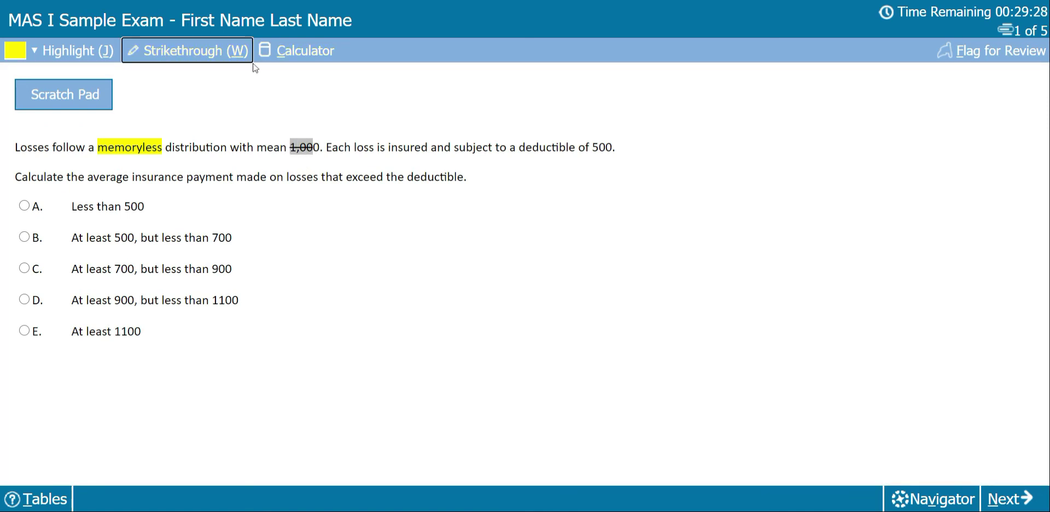
{"action": "left_click", "coordinate": [326, 176]}
- Bring up the TI-30XS calculator, move it so all its keys are reachable, and compute 1+1
{"action": "left_click", "coordinate": [298, 50]}
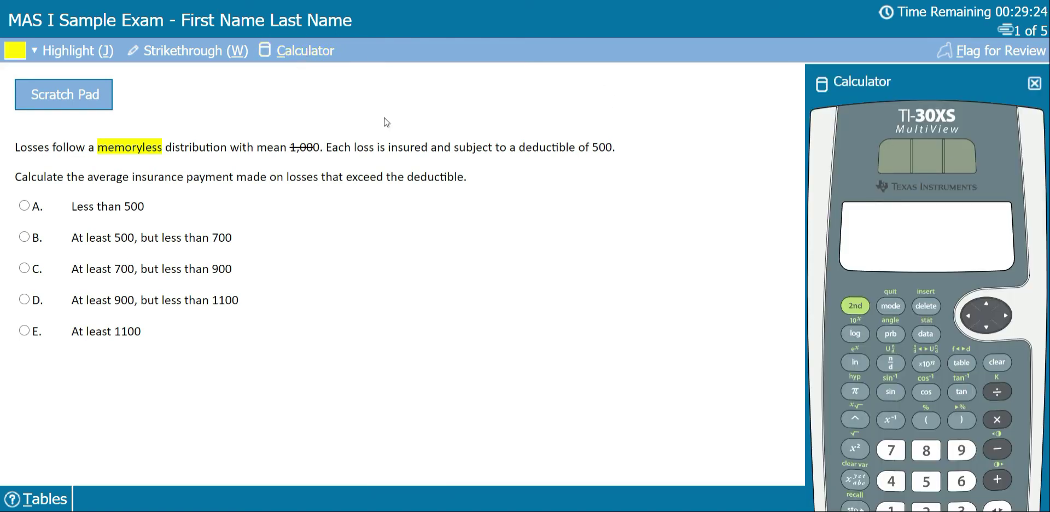
{"action": "left_click_drag", "start_coordinate": [858, 96], "coordinate": [724, 31]}
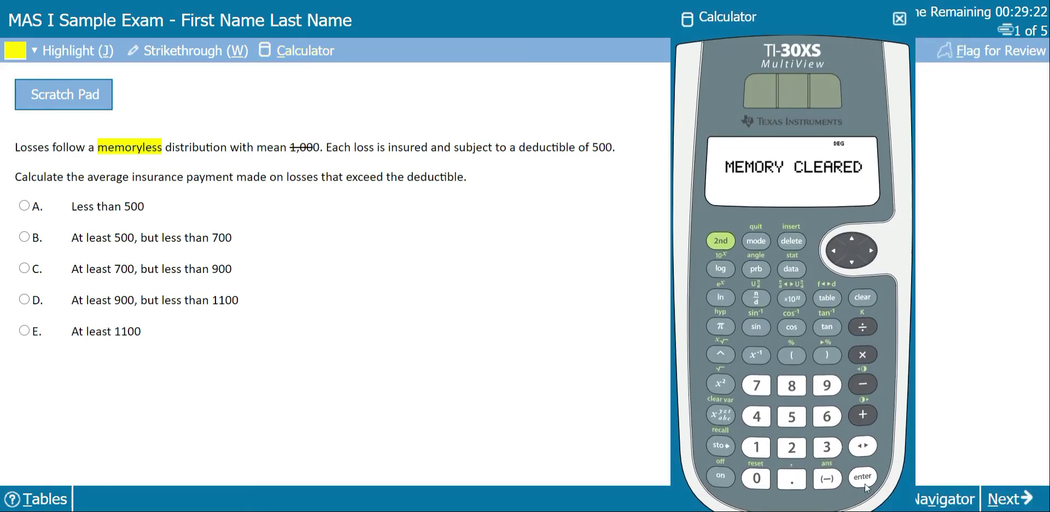
{"action": "left_click", "coordinate": [760, 453]}
{"action": "left_click", "coordinate": [862, 415]}
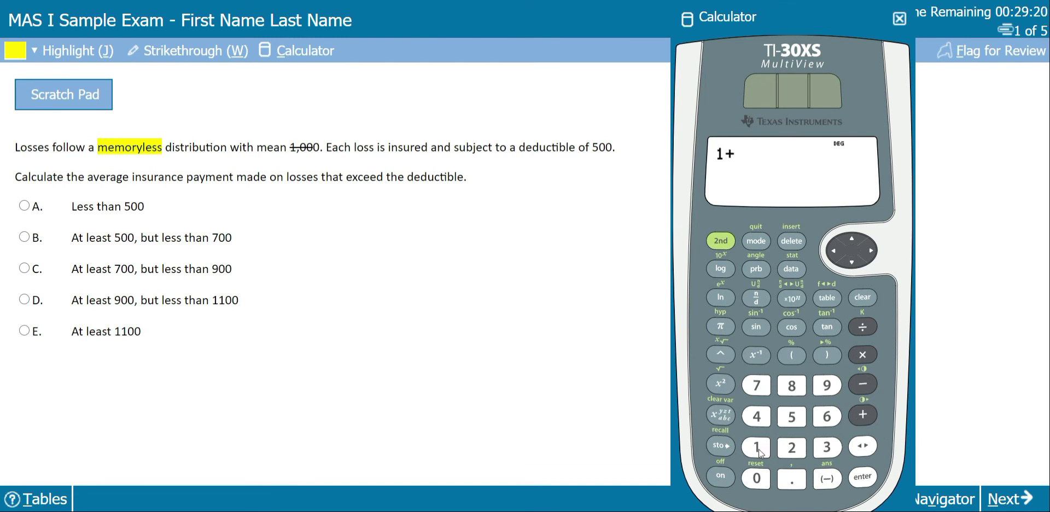
{"action": "left_click", "coordinate": [756, 447]}
{"action": "left_click", "coordinate": [863, 479]}
- Choose answer A, "Less than 500", for question 1 and close the calculator
{"action": "key", "text": "a"}
{"action": "left_click", "coordinate": [899, 19]}
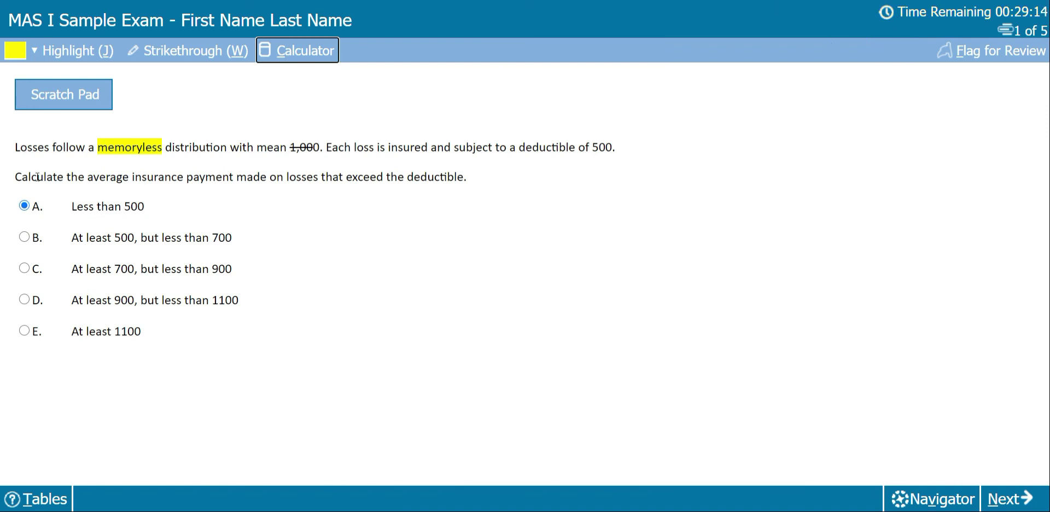
- Open the Scratch Pad, enlarge it to show more rows, and clear the contents of cells A1 to A3
{"action": "left_click", "coordinate": [61, 96]}
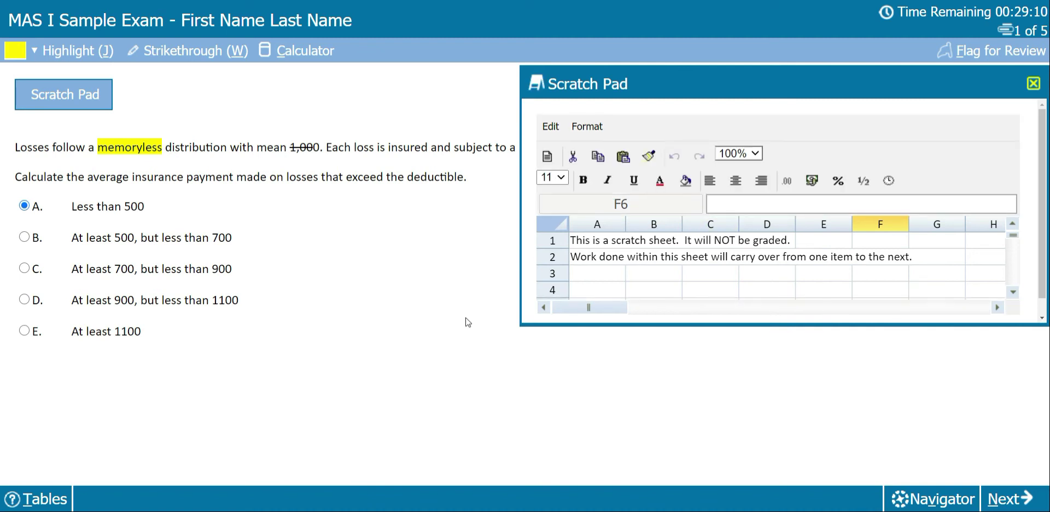
{"action": "left_click_drag", "start_coordinate": [525, 325], "coordinate": [529, 415]}
{"action": "left_click", "coordinate": [617, 277]}
{"action": "left_click_drag", "start_coordinate": [604, 241], "coordinate": [622, 270]}
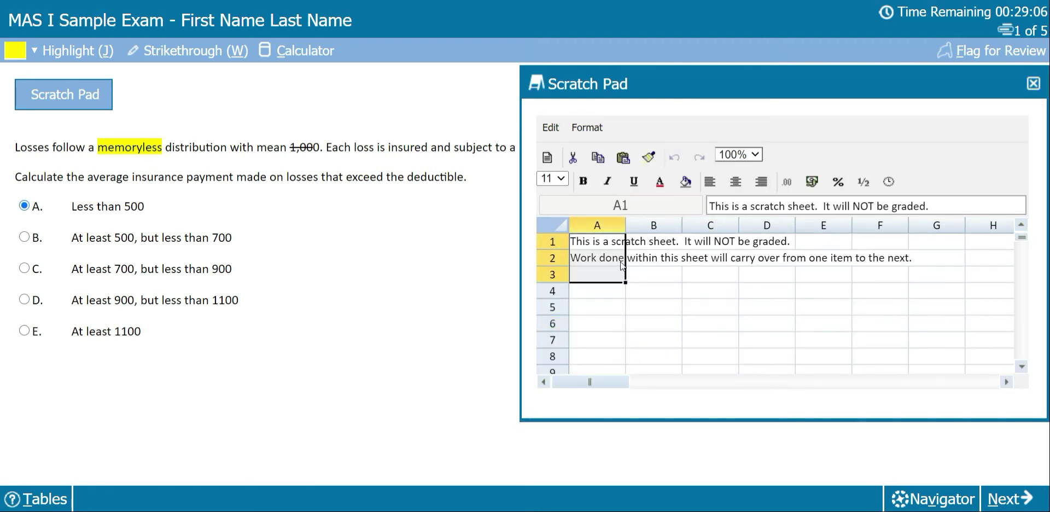
{"action": "key", "text": "Delete"}
- Enter 1.07 in cell B2 and 100 in cell B4 of the Scratch Pad
{"action": "left_click", "coordinate": [622, 264]}
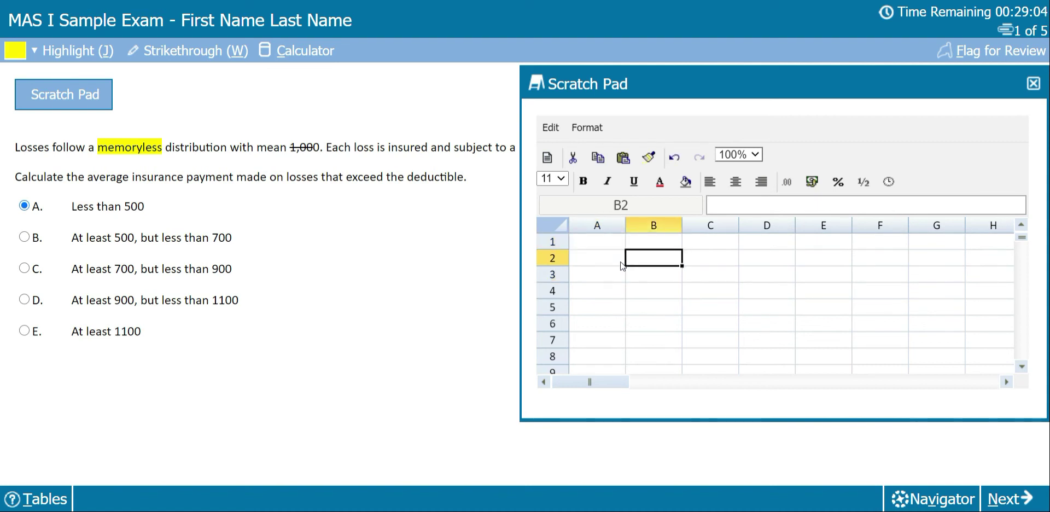
{"action": "type", "text": "="}
{"action": "key", "text": "BackSpace"}
{"action": "type", "text": "1.07"}
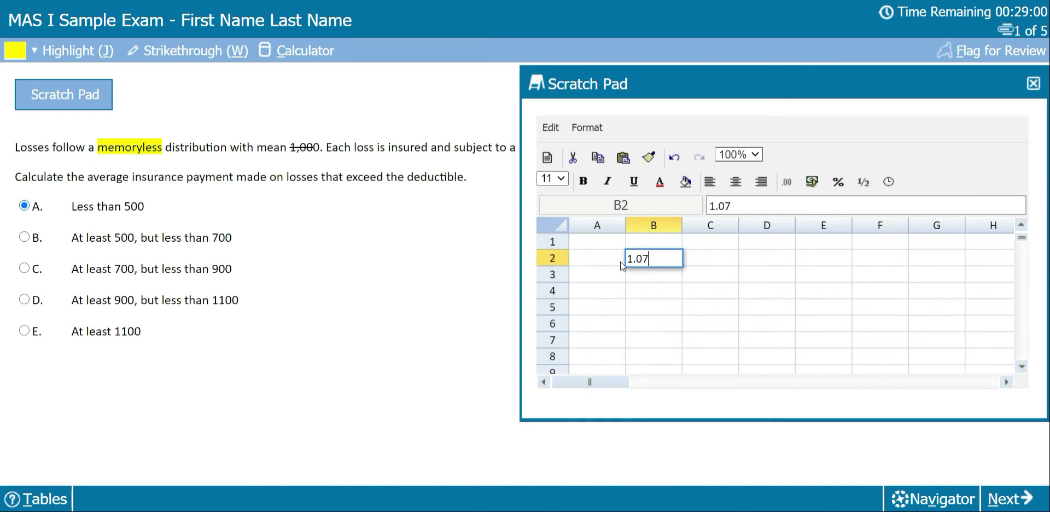
{"action": "key", "text": "Return"}
{"action": "key", "text": "Down"}
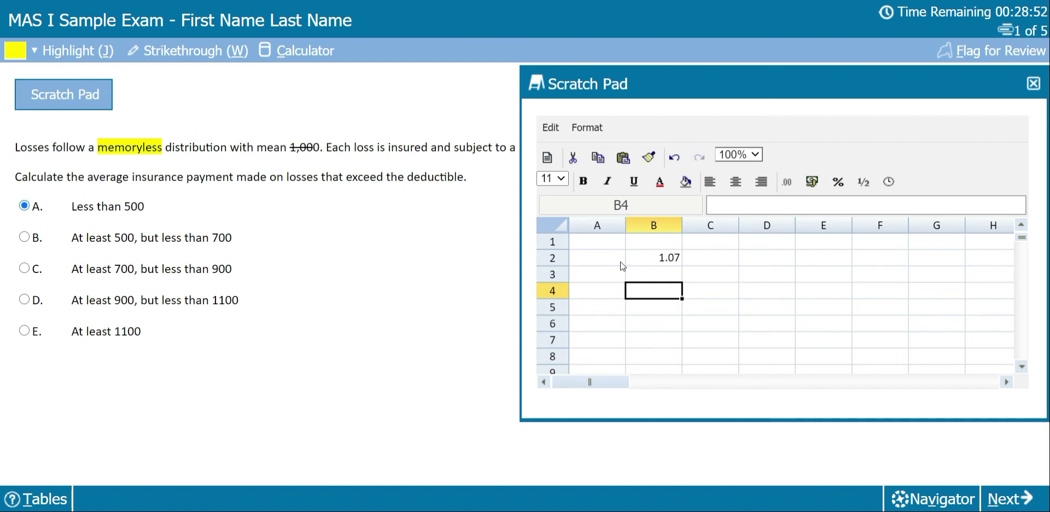
{"action": "type", "text": "100"}
{"action": "key", "text": "Return"}
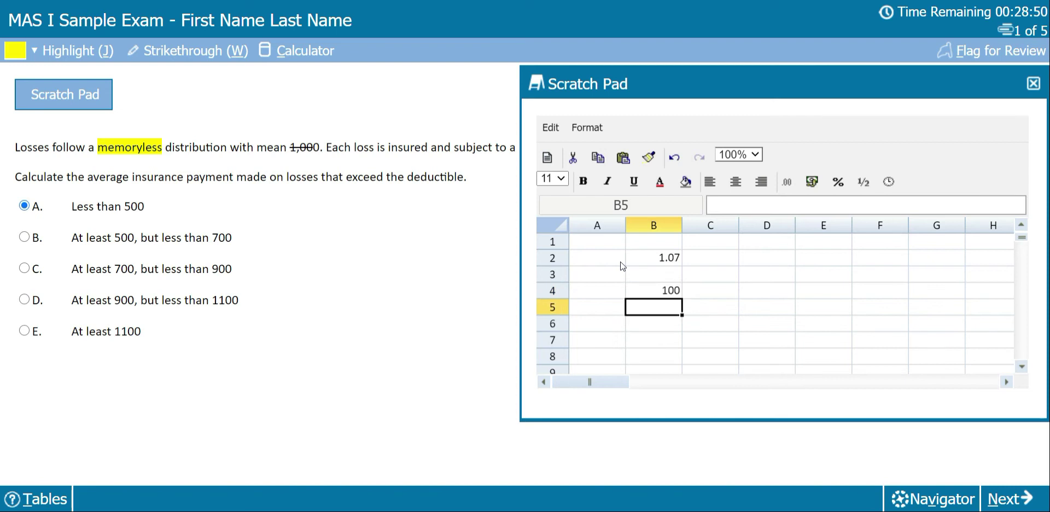
- Enter the formula =B4*$B$2 in cell B5, with an absolute reference to B2
{"action": "key", "text": "Up"}
{"action": "left_click", "coordinate": [662, 309]}
{"action": "type", "text": "="}
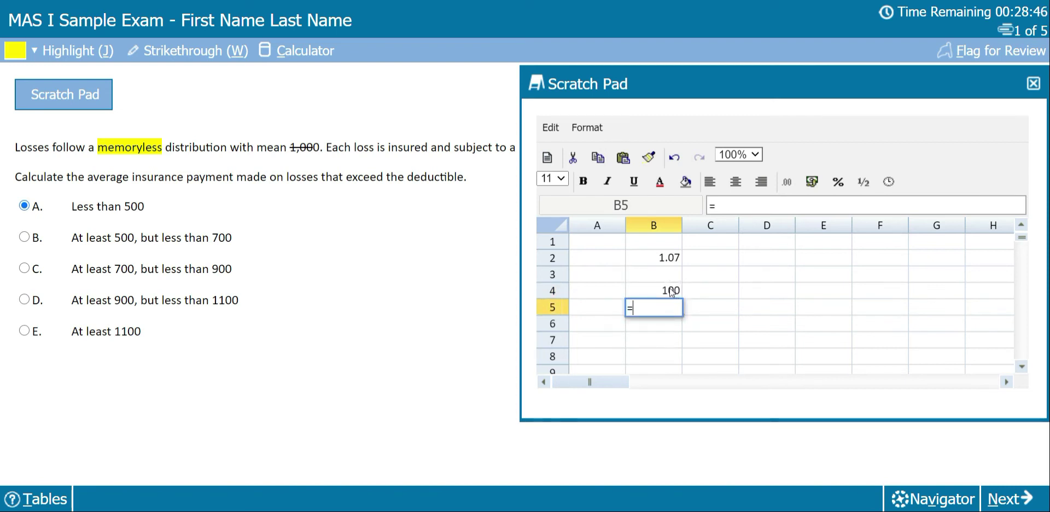
{"action": "left_click", "coordinate": [671, 291]}
{"action": "type", "text": "*"}
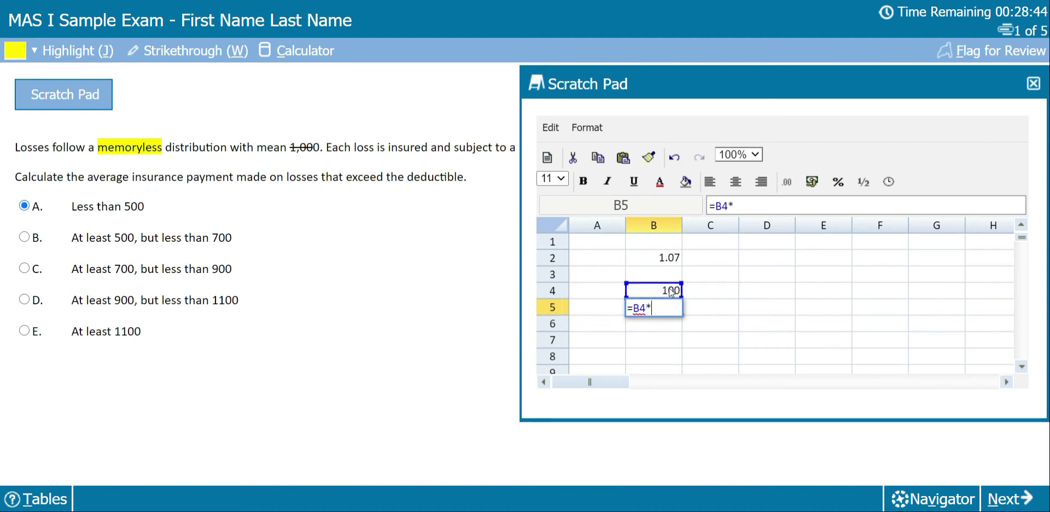
{"action": "left_click", "coordinate": [663, 259]}
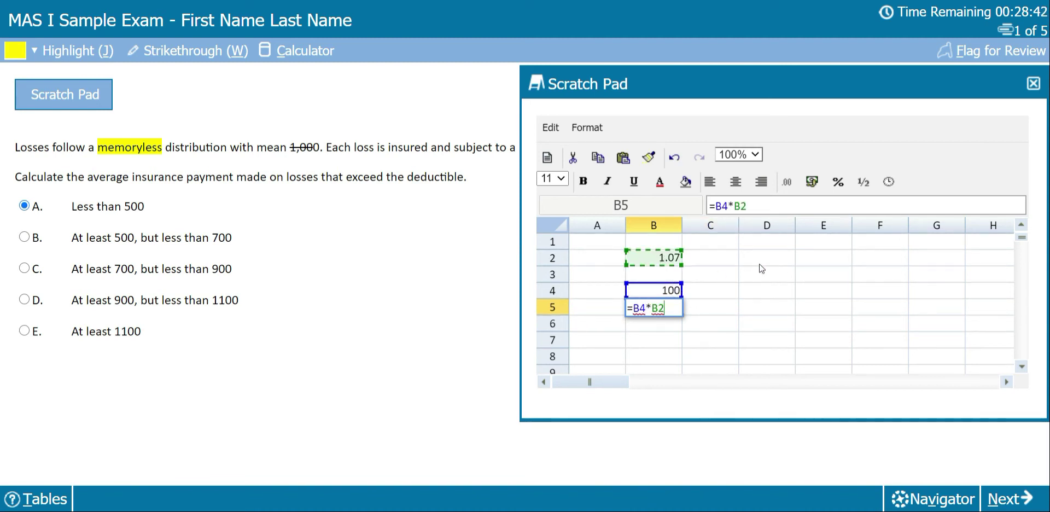
{"action": "left_click", "coordinate": [741, 206]}
{"action": "key", "text": "Left"}
{"action": "type", "text": "$"}
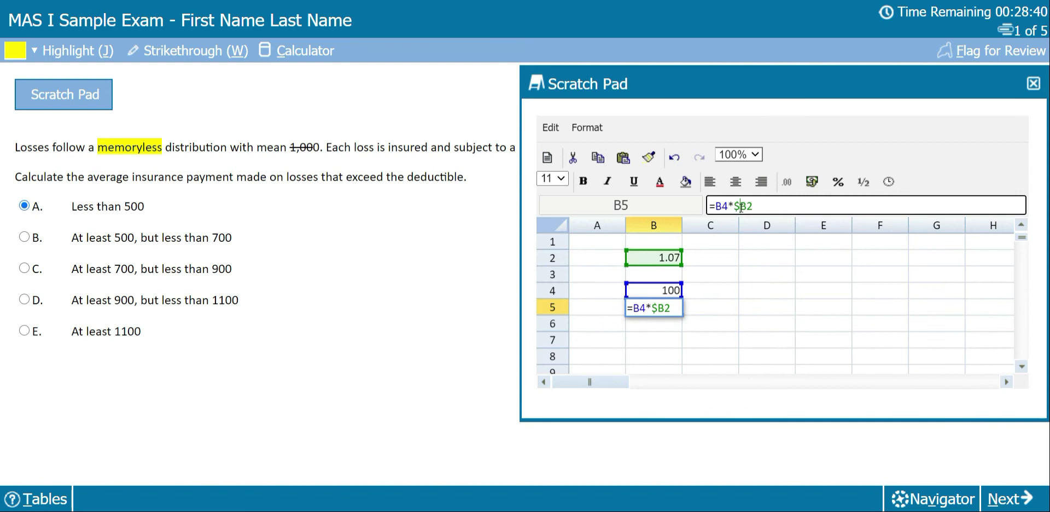
{"action": "key", "text": "Right"}
{"action": "type", "text": "$"}
{"action": "key", "text": "Return"}
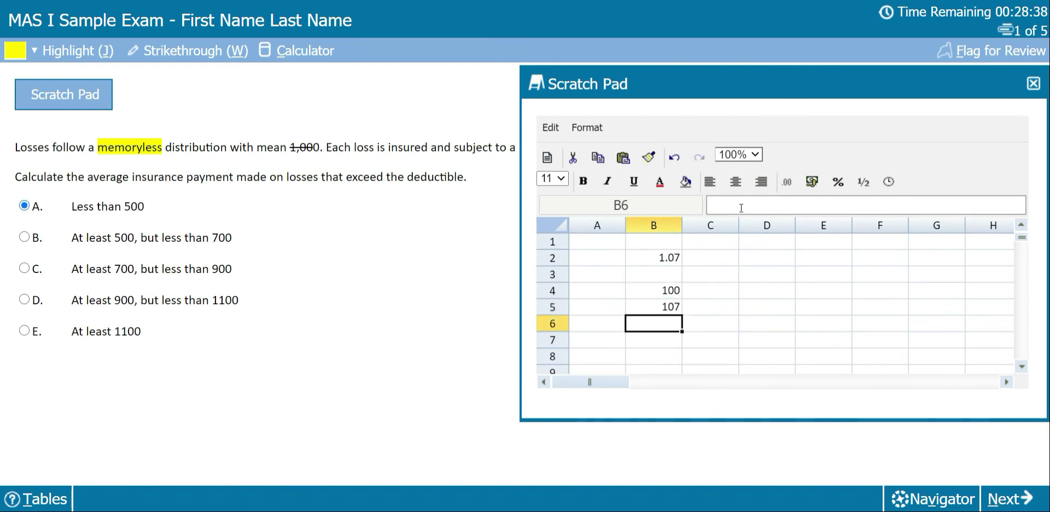
- Fill the formula in B5 down through B7 and check the references in B7's formula
{"action": "left_click", "coordinate": [680, 311]}
{"action": "left_click_drag", "start_coordinate": [682, 315], "coordinate": [681, 346]}
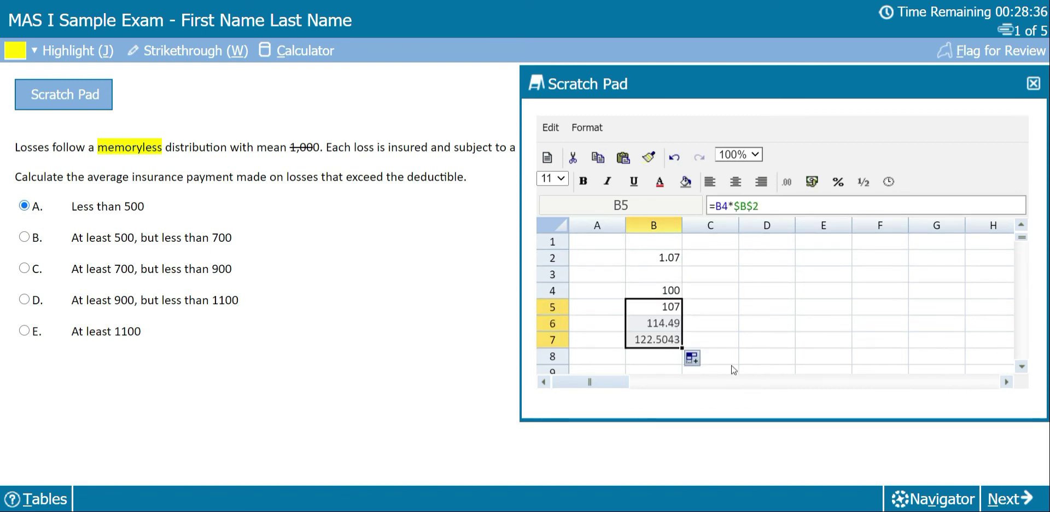
{"action": "left_click", "coordinate": [672, 344]}
{"action": "left_click", "coordinate": [795, 213]}
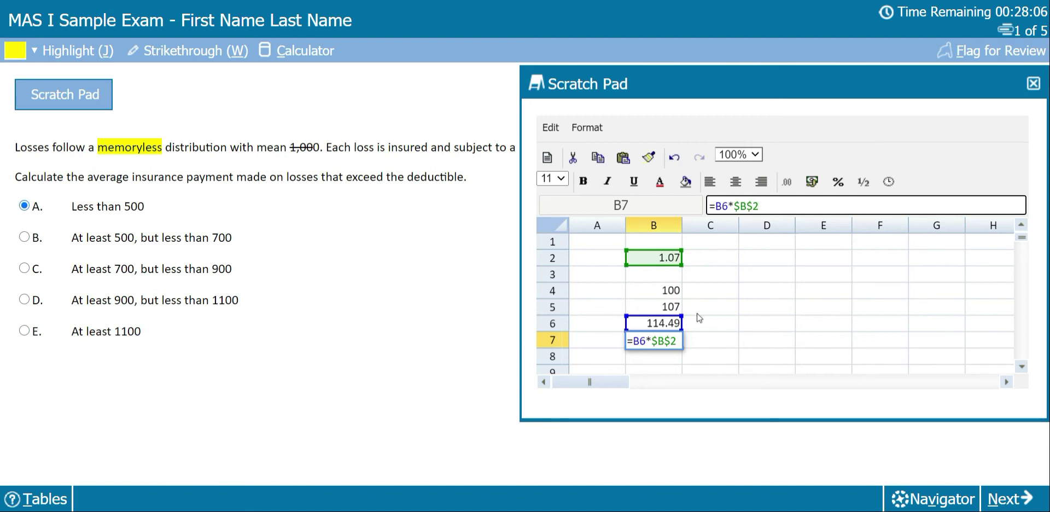
{"action": "left_click", "coordinate": [709, 329]}
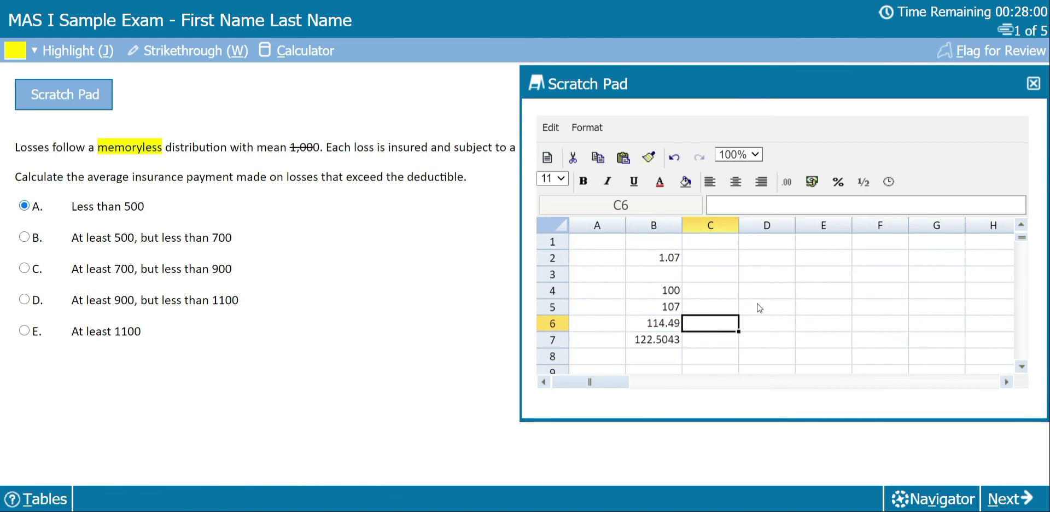
{"action": "left_click_drag", "start_coordinate": [667, 277], "coordinate": [670, 331]}
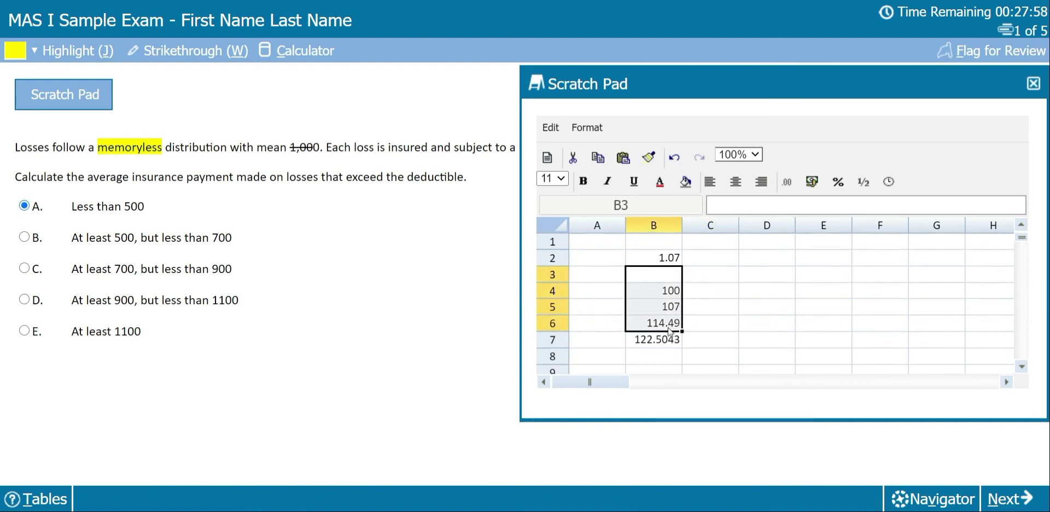
{"action": "left_click", "coordinate": [671, 343]}
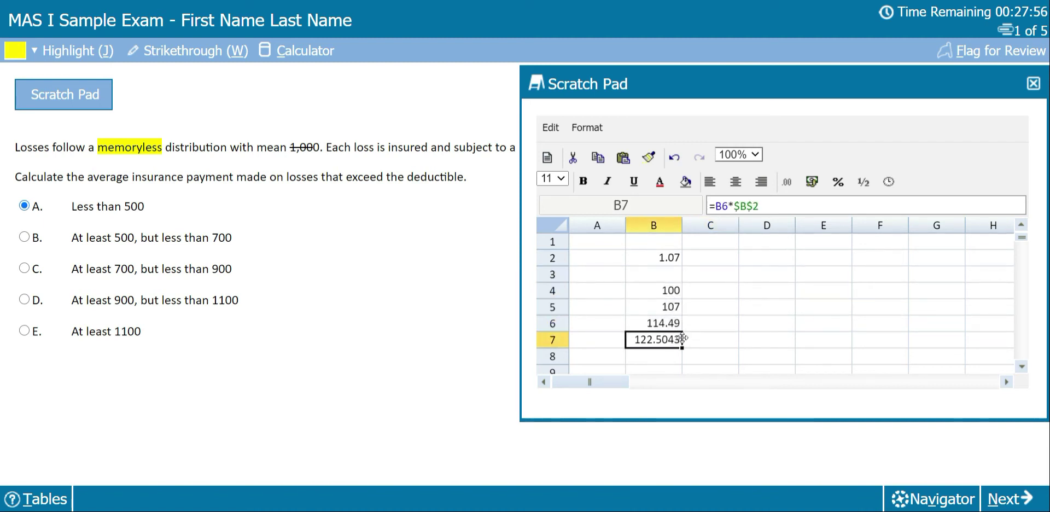
{"action": "left_click_drag", "start_coordinate": [670, 290], "coordinate": [676, 343]}
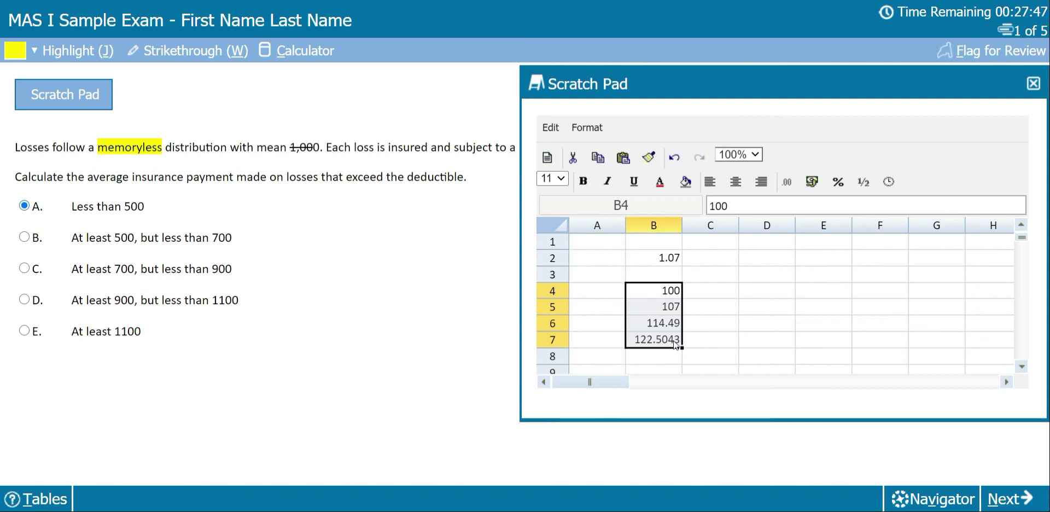
{"action": "left_click", "coordinate": [703, 296]}
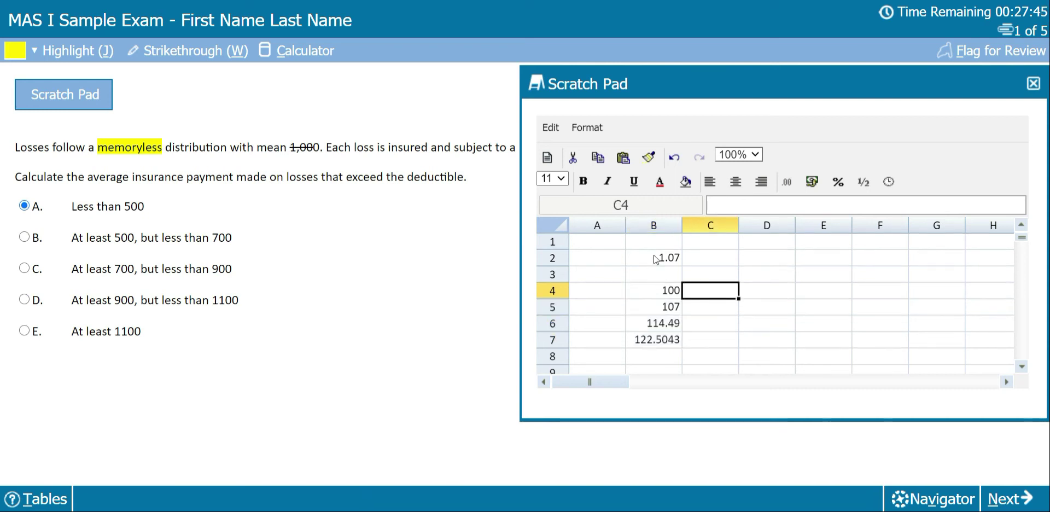
{"action": "left_click_drag", "start_coordinate": [668, 258], "coordinate": [674, 365]}
- View the available font colours for cell C4, dismiss the palette without choosing one, and close the Scratch Pad
{"action": "left_click", "coordinate": [689, 289]}
{"action": "left_click", "coordinate": [659, 181]}
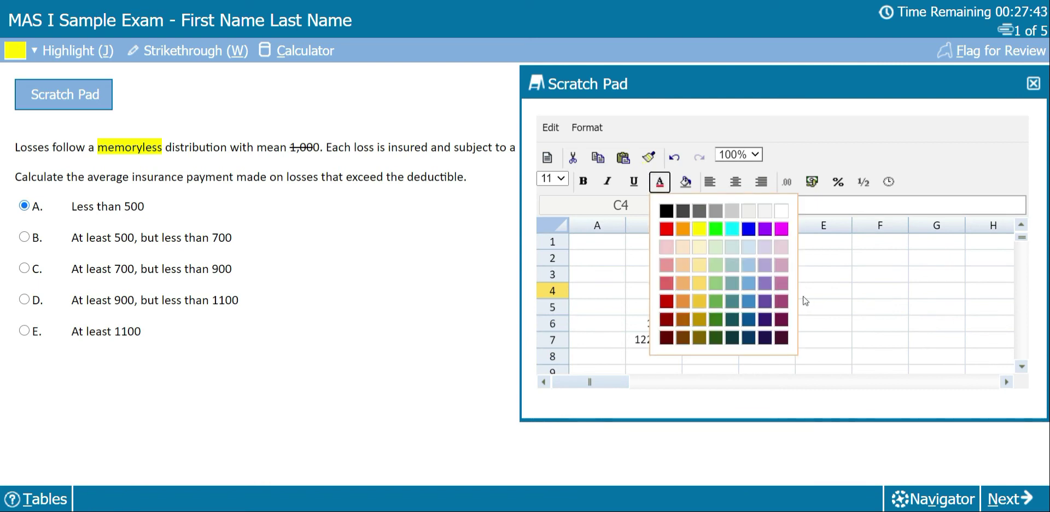
{"action": "left_click", "coordinate": [907, 307]}
{"action": "left_click", "coordinate": [1033, 83]}
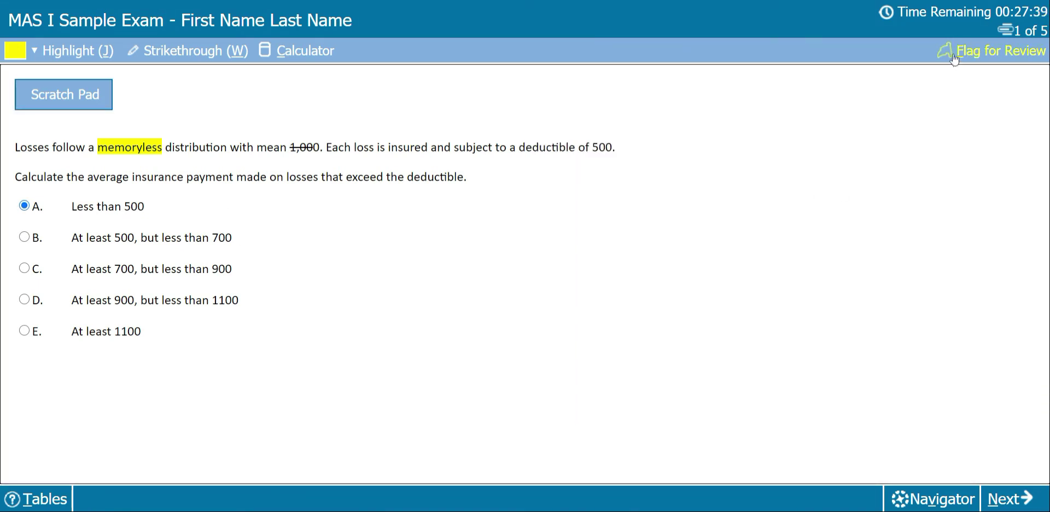
- Flag question 1 for review and choose answer D, "At least 900, but less than 1100"
{"action": "left_click", "coordinate": [955, 58]}
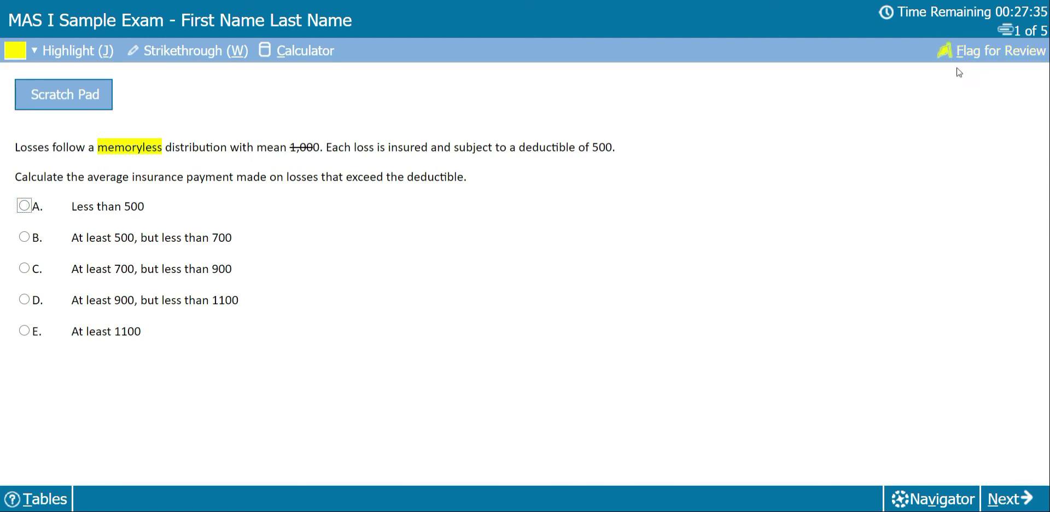
{"action": "left_click", "coordinate": [96, 296]}
- Open the exam's reference Tables and browse to Appendix A, An Inventory of Continuous Distributions
{"action": "left_click", "coordinate": [33, 498]}
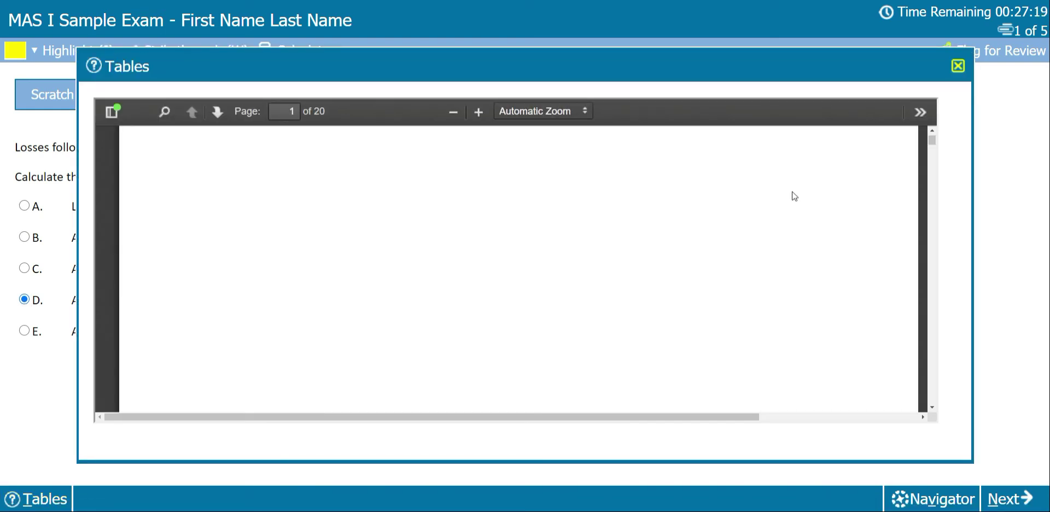
{"action": "scroll", "coordinate": [816, 172], "scroll_direction": "down", "scroll_amount": 20}
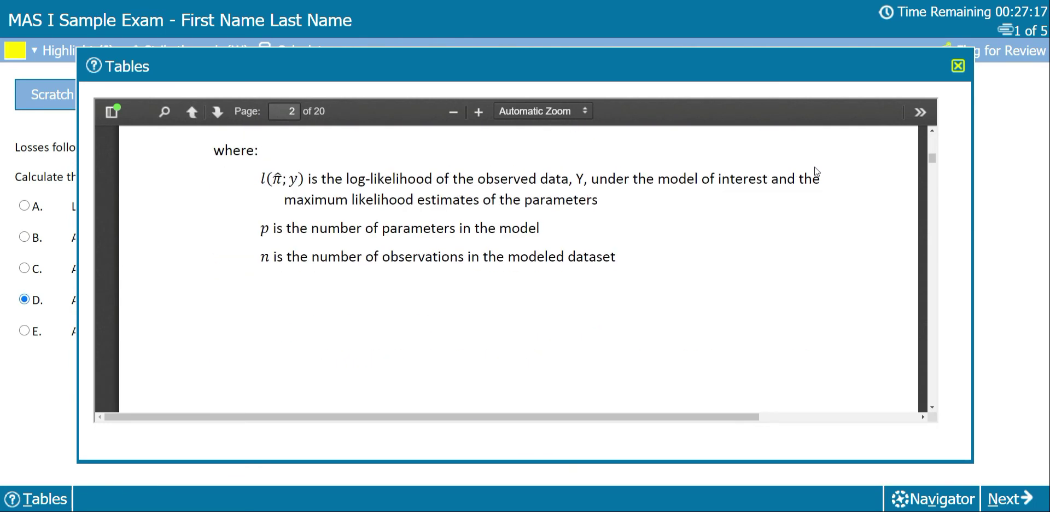
{"action": "scroll", "coordinate": [817, 171], "scroll_direction": "down", "scroll_amount": 20}
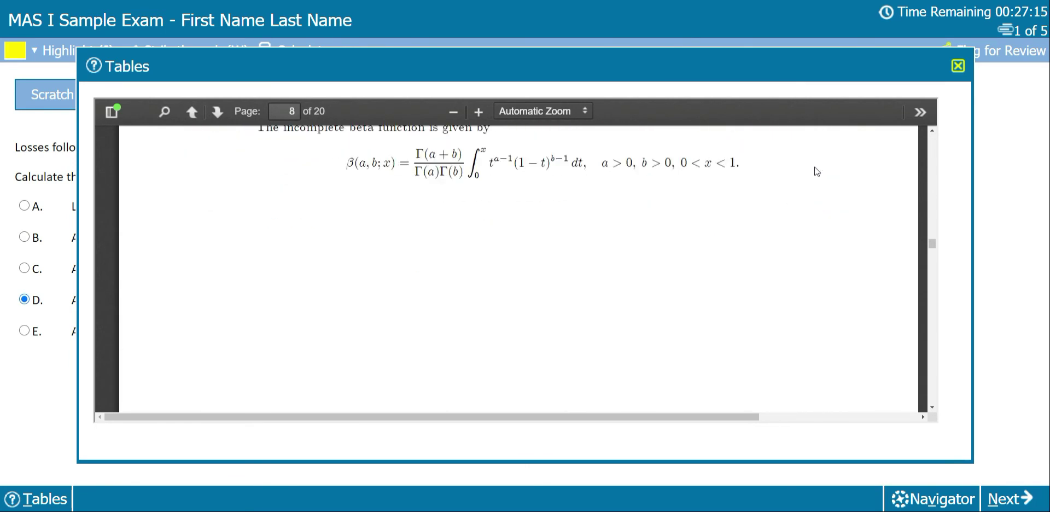
{"action": "scroll", "coordinate": [756, 256], "scroll_direction": "up", "scroll_amount": 5}
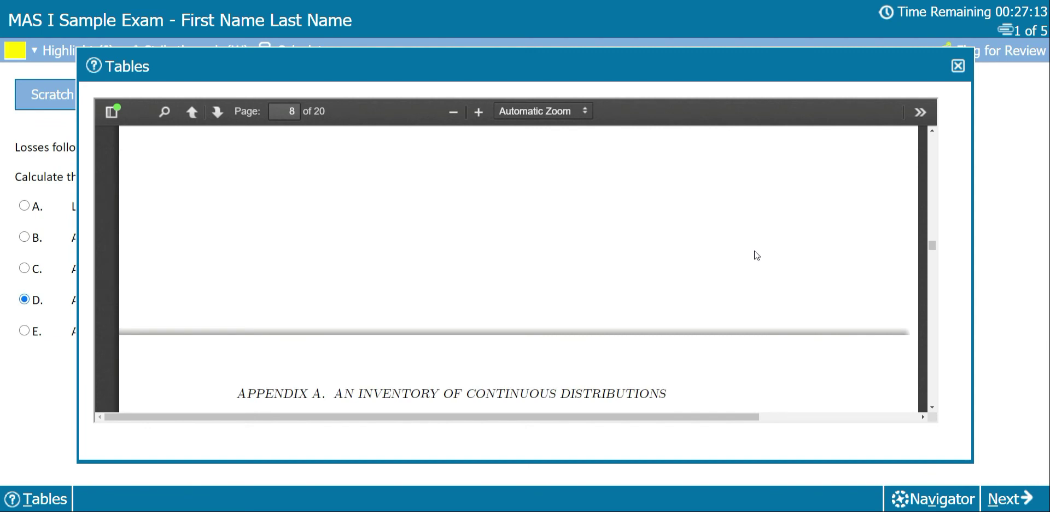
{"action": "scroll", "coordinate": [756, 255], "scroll_direction": "up", "scroll_amount": 8}
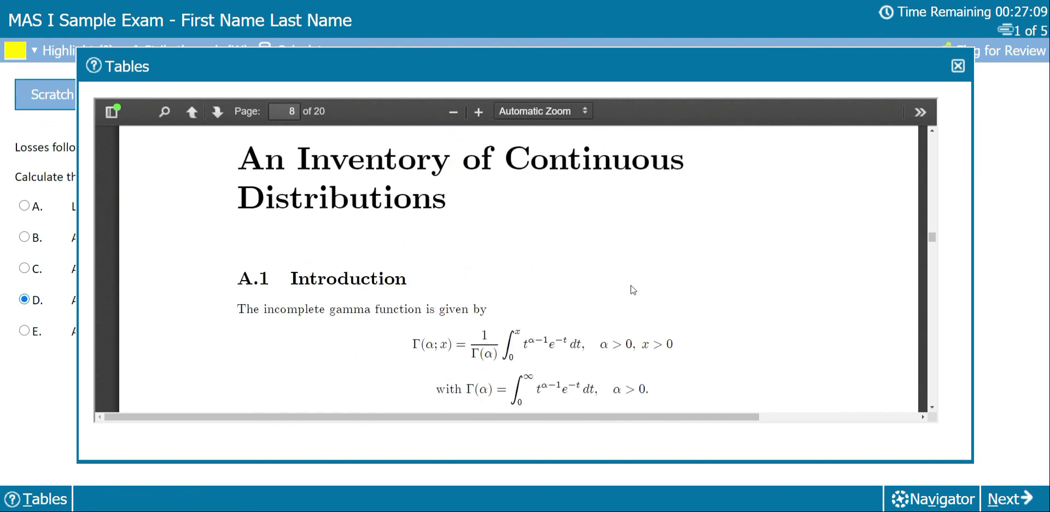
- Search the Tables document for "beta", go through the matching distribution entries, and close the Tables
{"action": "key", "text": "ctrl+f"}
{"action": "type", "text": "beta"}
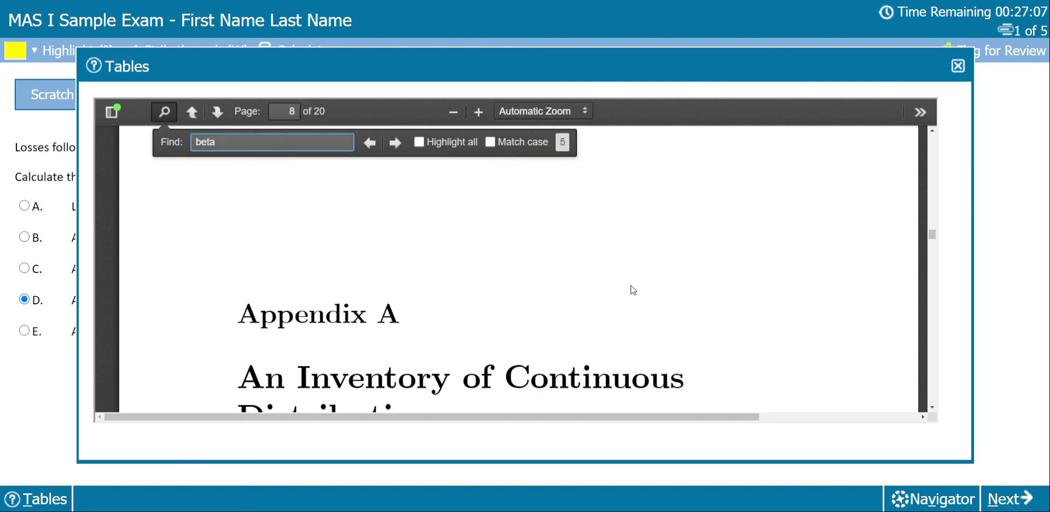
{"action": "key", "text": "Return"}
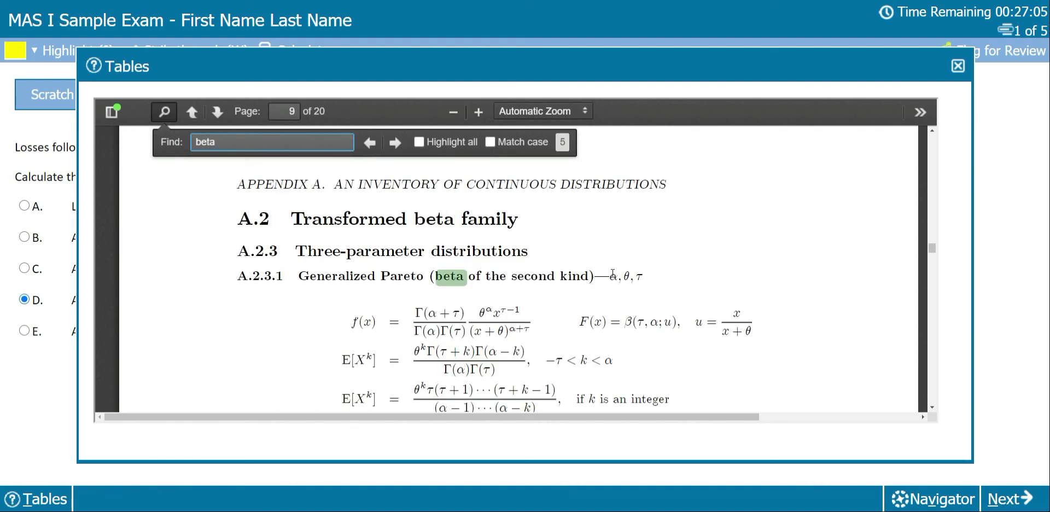
{"action": "key", "text": "Return"}
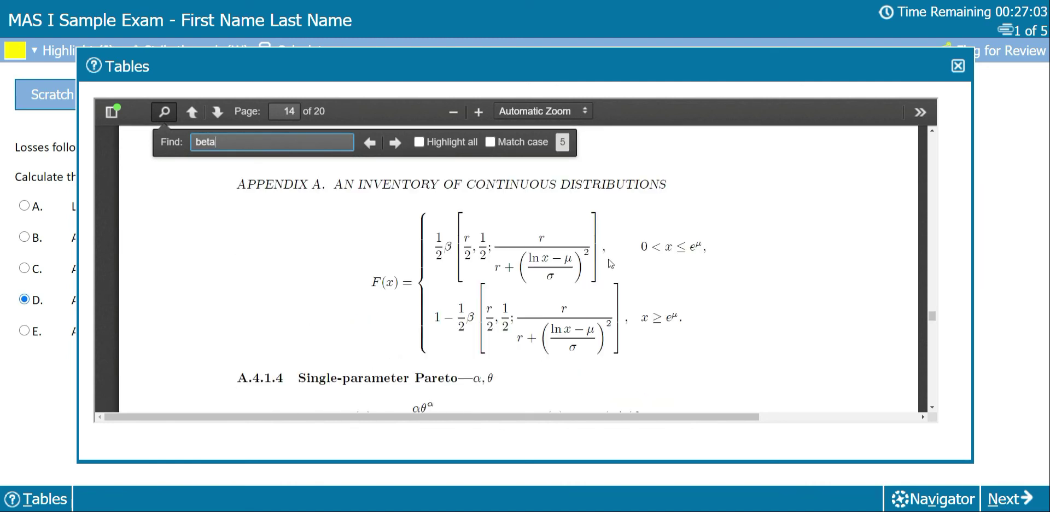
{"action": "key", "text": "Return"}
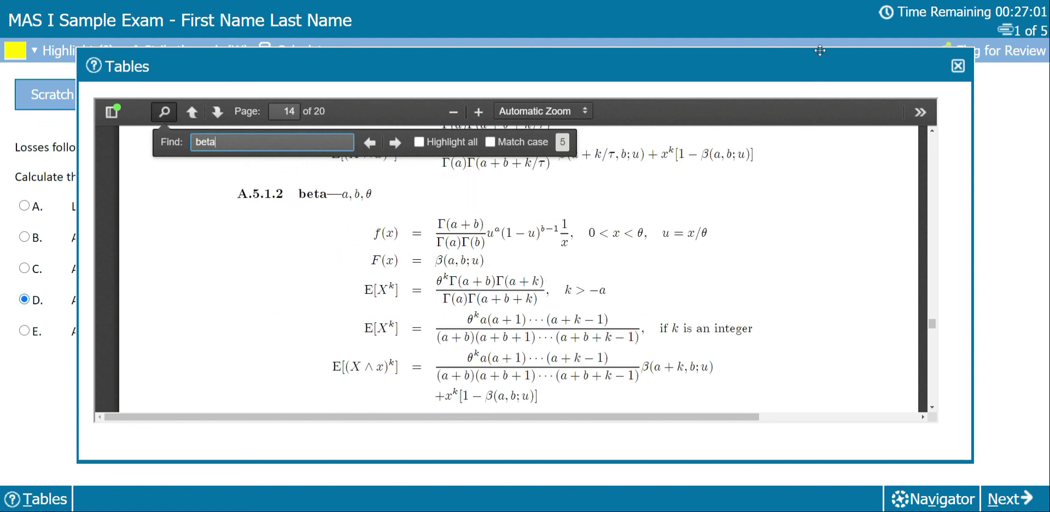
{"action": "scroll", "coordinate": [625, 251], "scroll_direction": "down", "scroll_amount": 5}
{"action": "scroll", "coordinate": [625, 251], "scroll_direction": "up", "scroll_amount": 8}
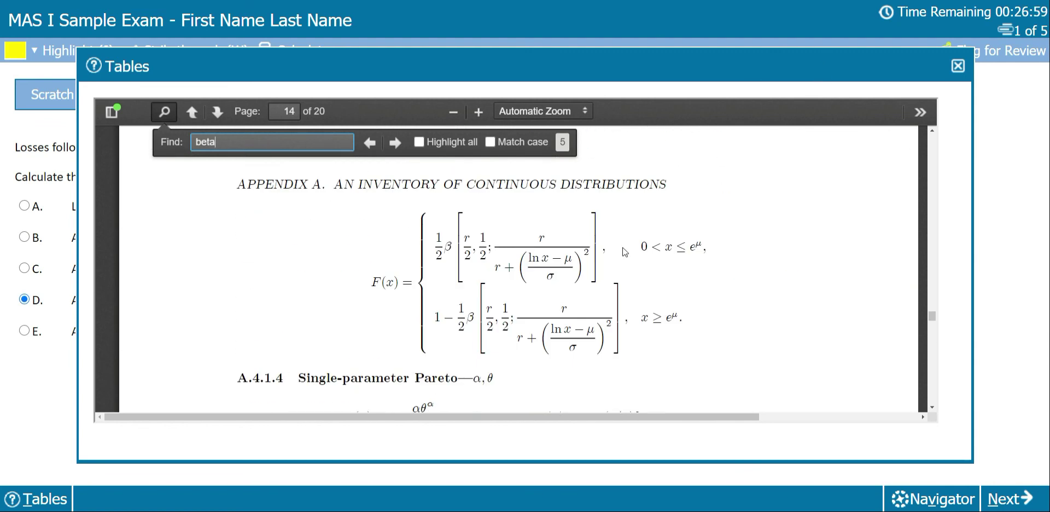
{"action": "scroll", "coordinate": [625, 251], "scroll_direction": "down", "scroll_amount": 3}
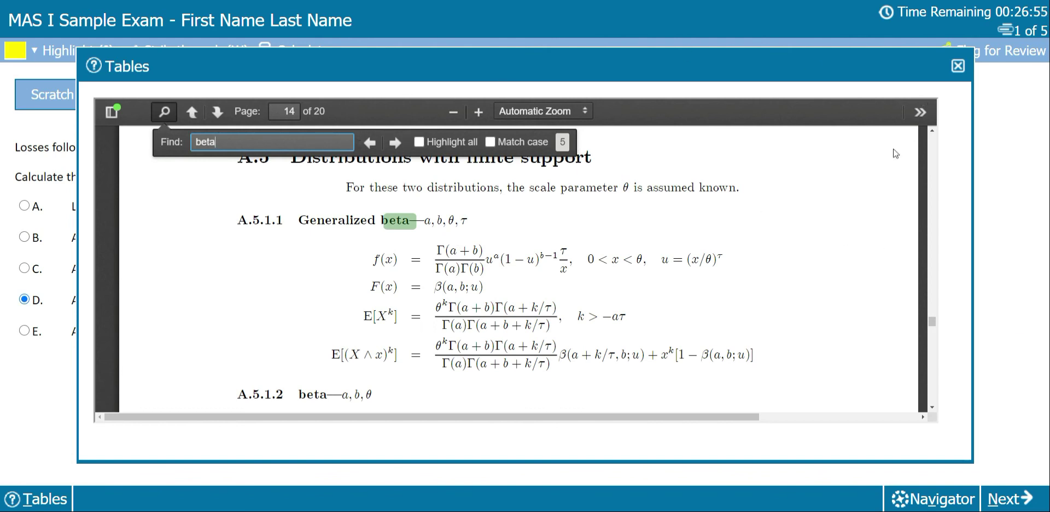
{"action": "left_click", "coordinate": [958, 67]}
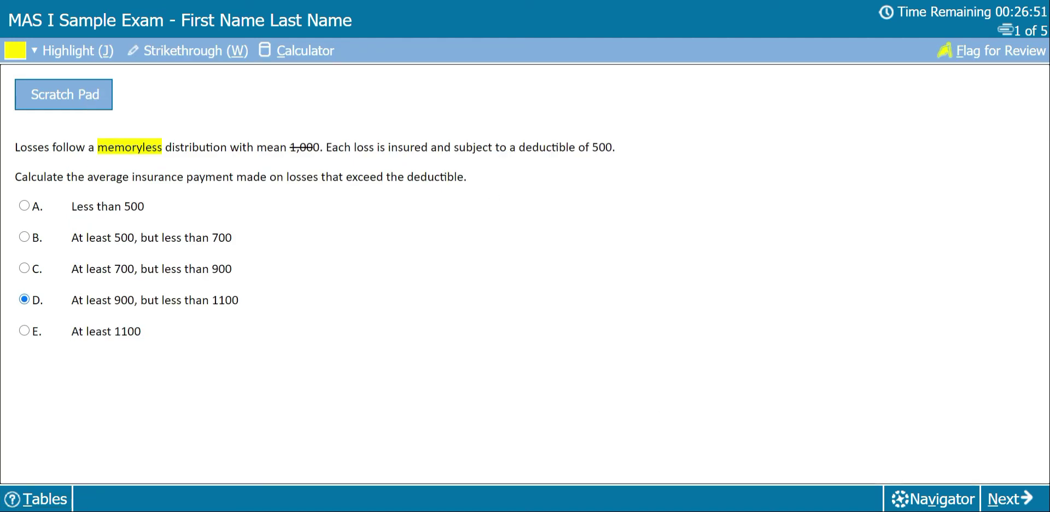
- Check the status of all questions in the Navigator, close it, and advance to question 3
{"action": "left_click", "coordinate": [956, 505]}
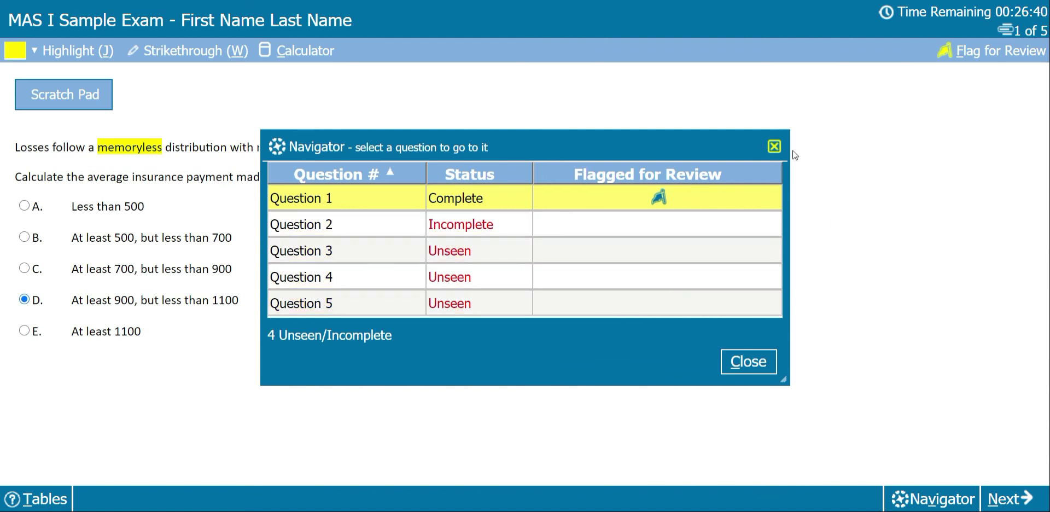
{"action": "left_click", "coordinate": [774, 148]}
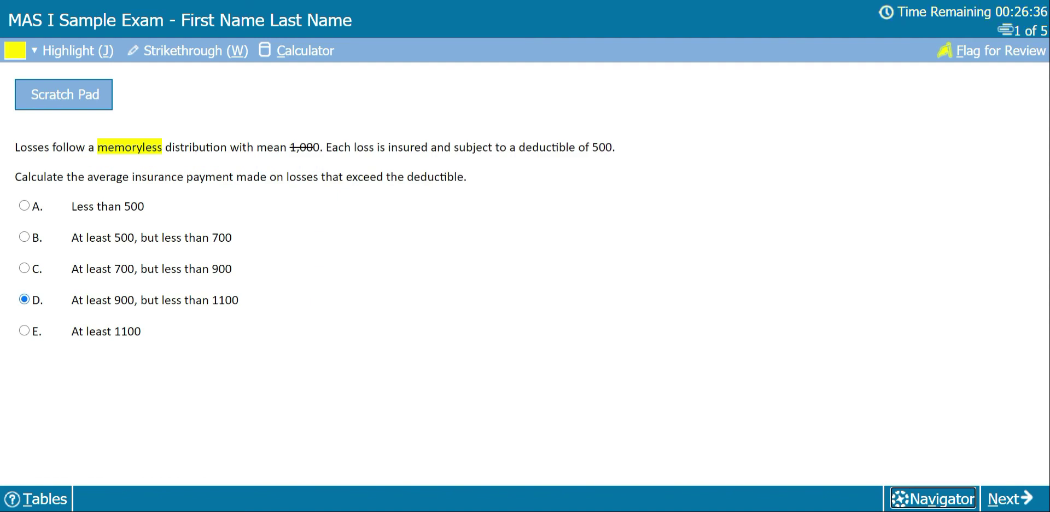
{"action": "left_click", "coordinate": [1006, 497]}
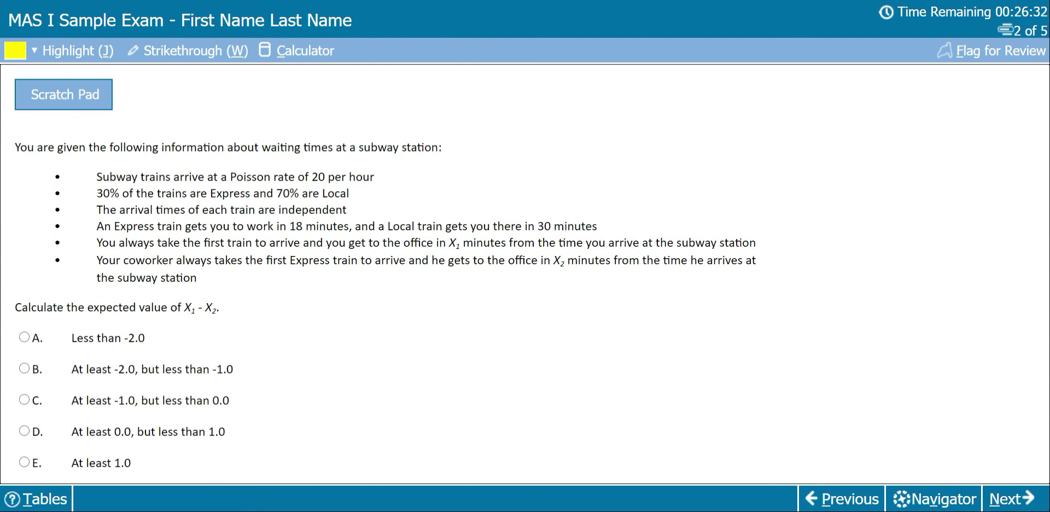
{"action": "left_click", "coordinate": [1003, 500]}
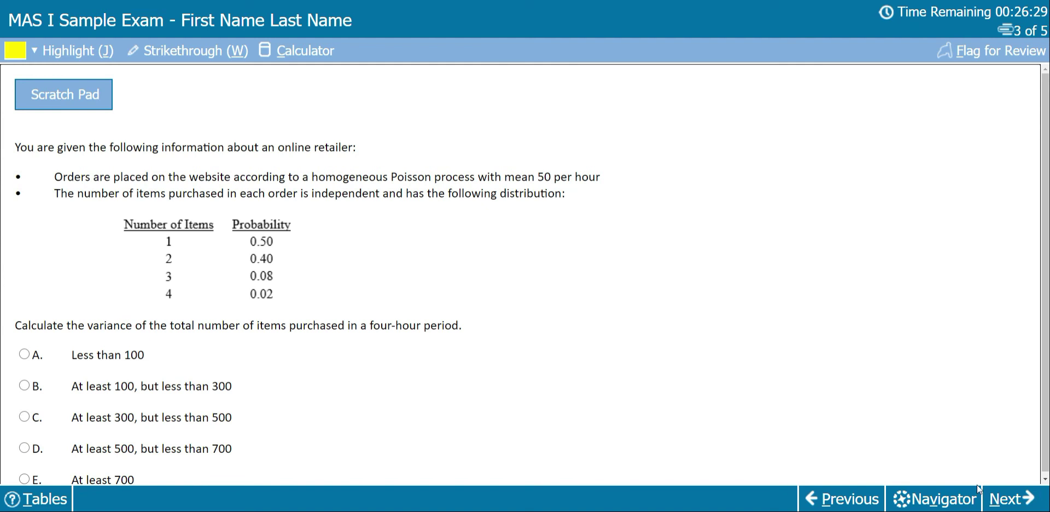
- Answer question 3 with B, "At least 100, but less than 300", view the rest of its content, and advance to question 4
{"action": "left_click", "coordinate": [24, 386]}
{"action": "left_click", "coordinate": [1001, 504]}
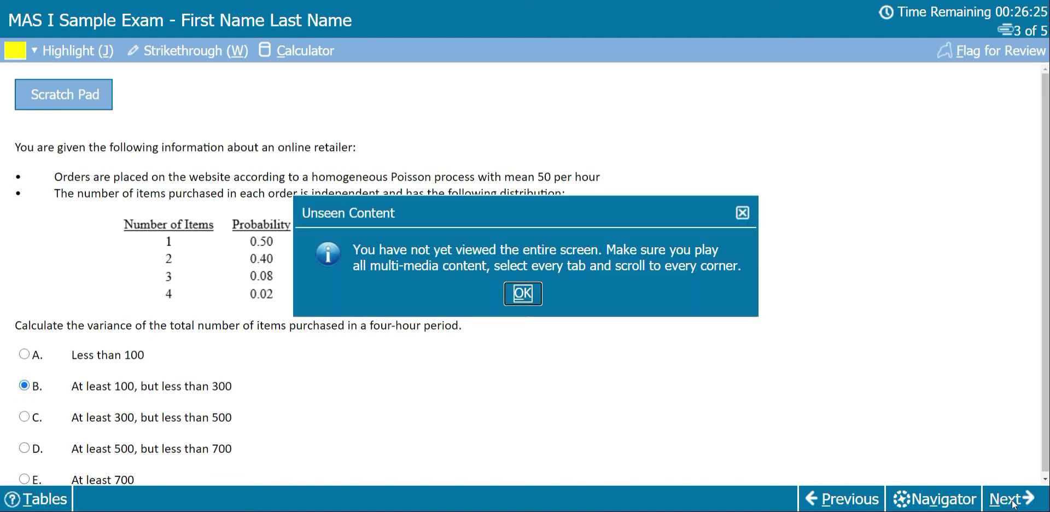
{"action": "left_click", "coordinate": [524, 296]}
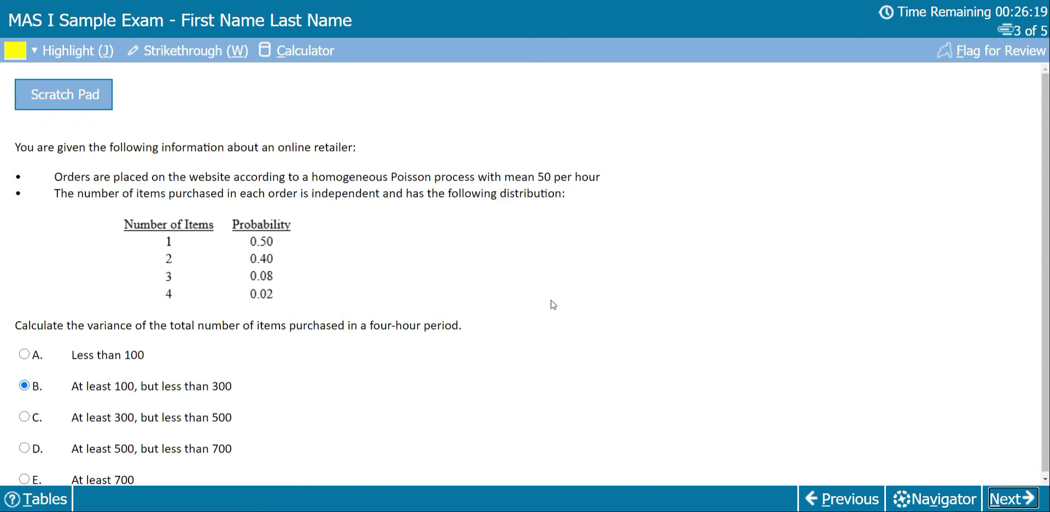
{"action": "scroll", "coordinate": [509, 418], "scroll_direction": "down", "scroll_amount": 1}
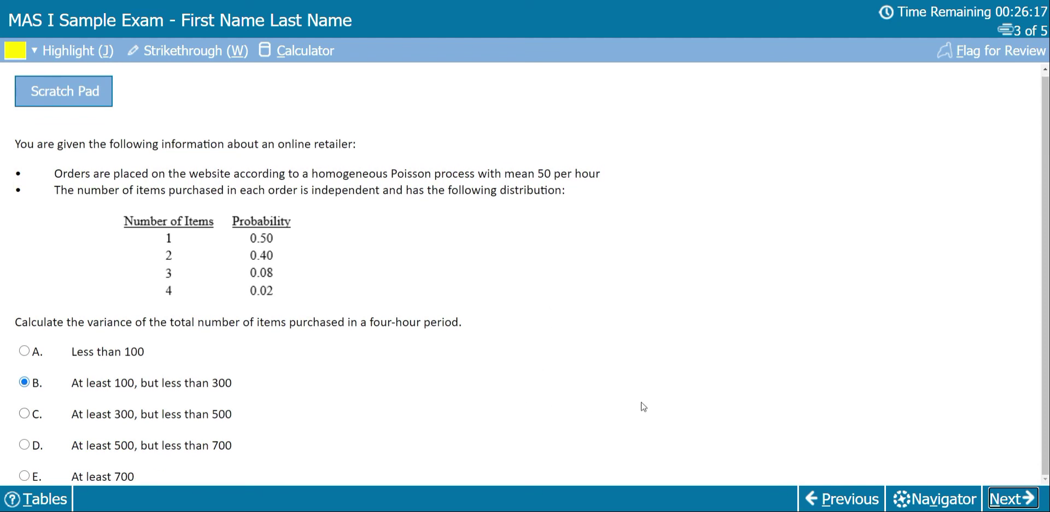
{"action": "left_click", "coordinate": [1015, 500]}
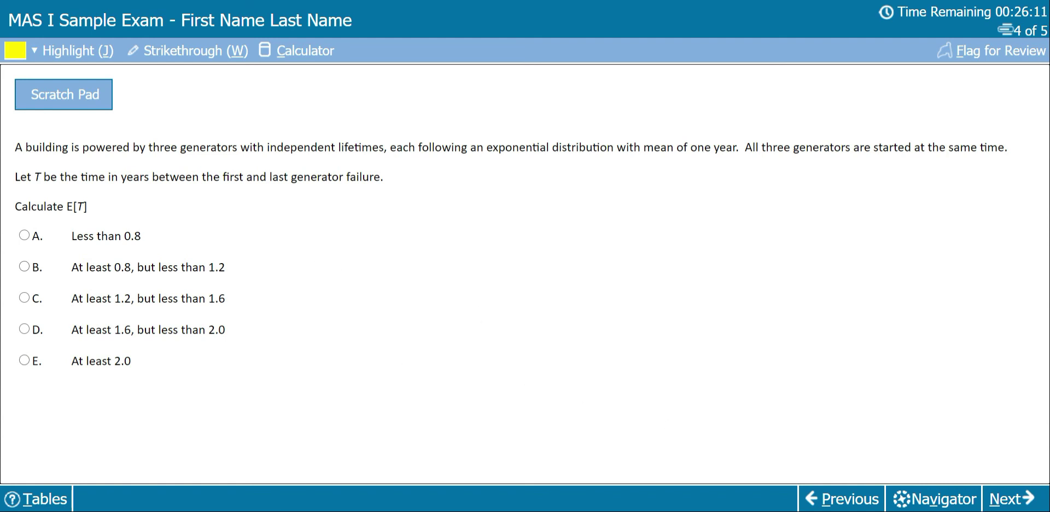
- Skip question 4, answer question 5 with B, and proceed to the Item Review Screen
{"action": "left_click", "coordinate": [1010, 497]}
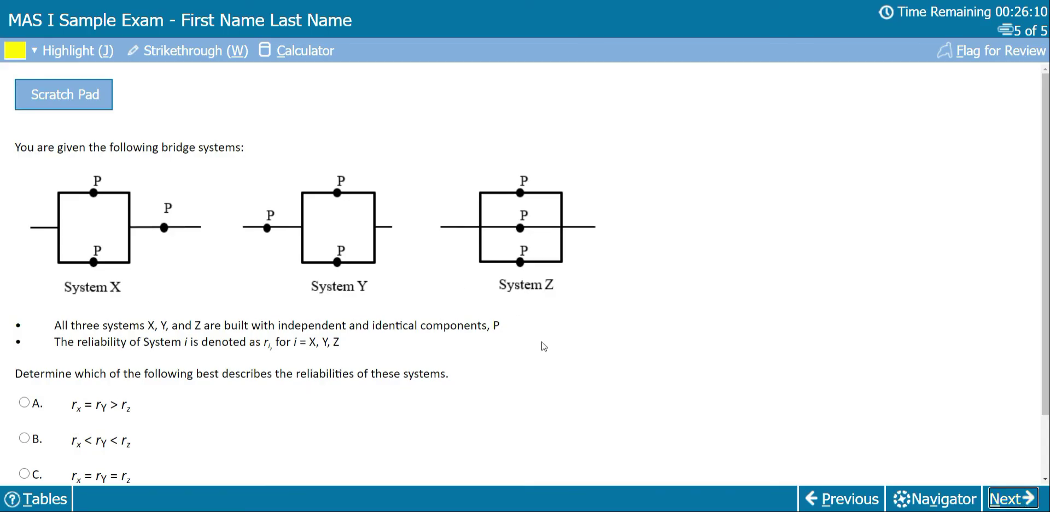
{"action": "scroll", "coordinate": [156, 418], "scroll_direction": "down", "scroll_amount": 2}
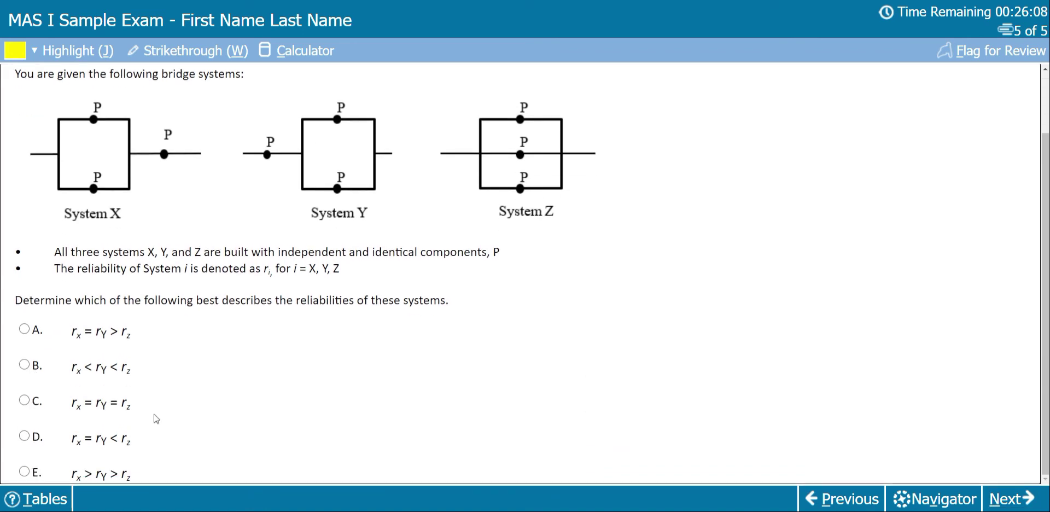
{"action": "left_click", "coordinate": [25, 365]}
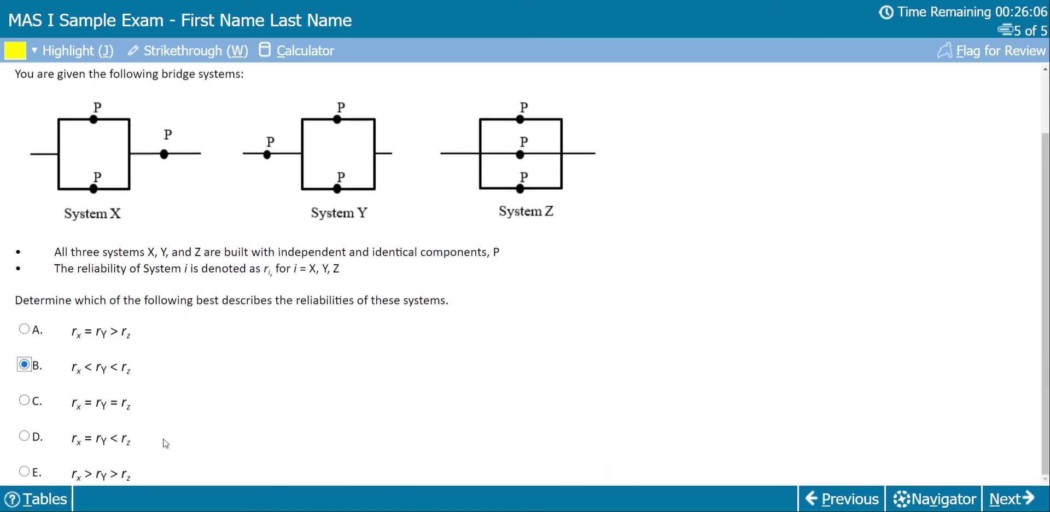
{"action": "left_click", "coordinate": [1003, 501]}
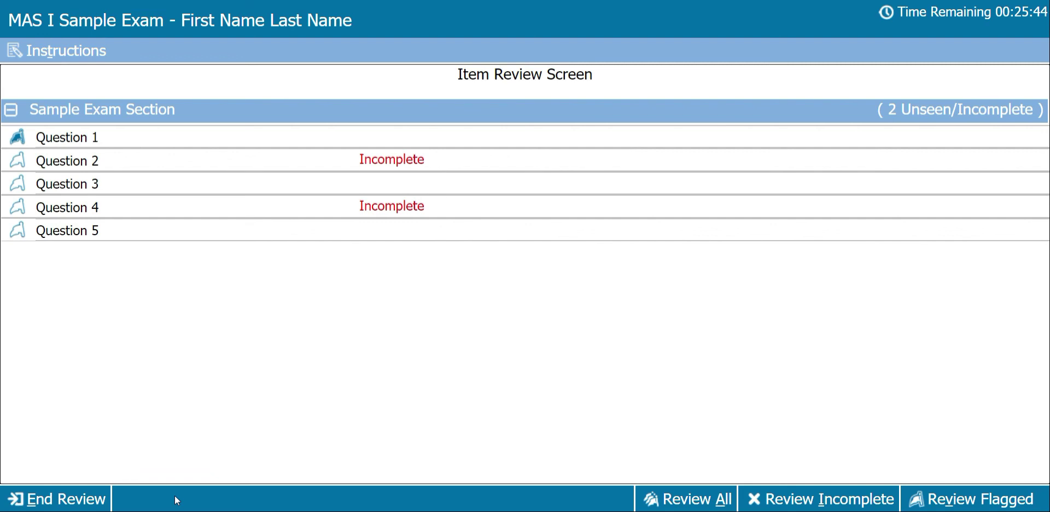
- Start a review of all questions, look at questions 1 and 2, and return to the Item Review Screen
{"action": "left_click", "coordinate": [693, 498]}
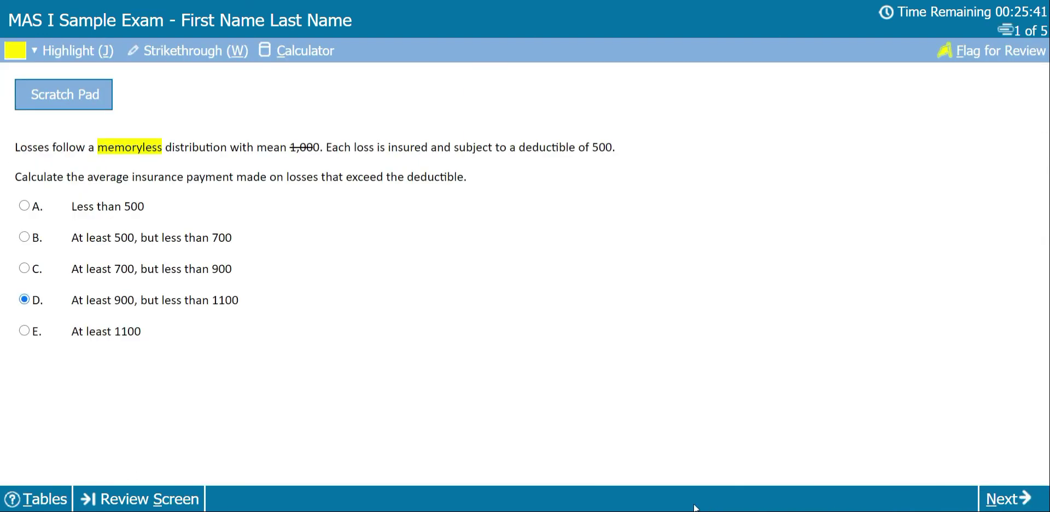
{"action": "left_click", "coordinate": [1004, 500]}
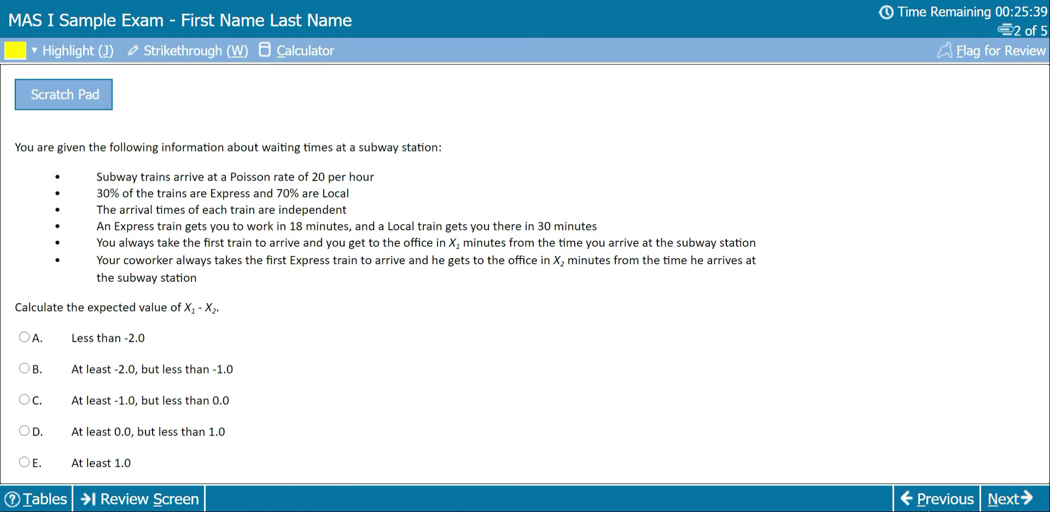
{"action": "left_click", "coordinate": [83, 499]}
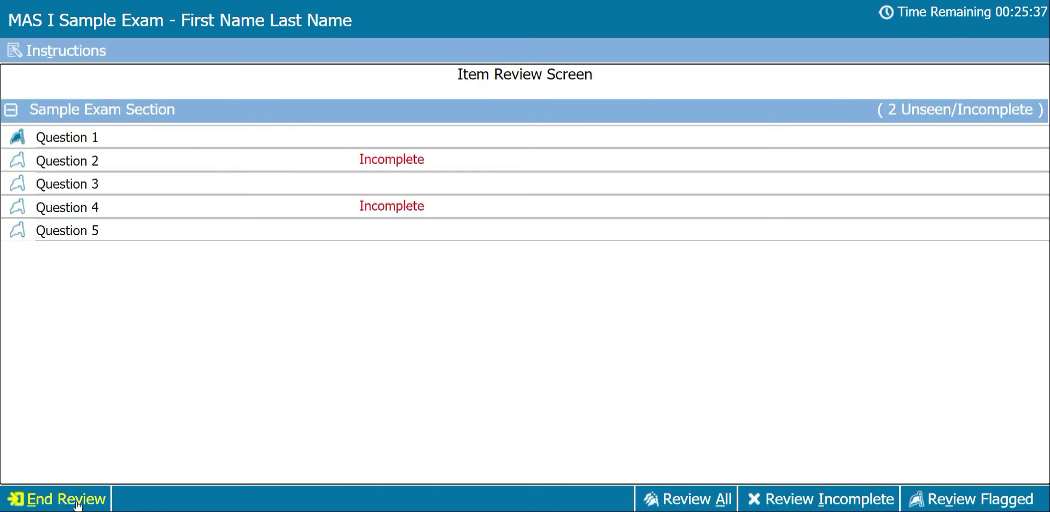